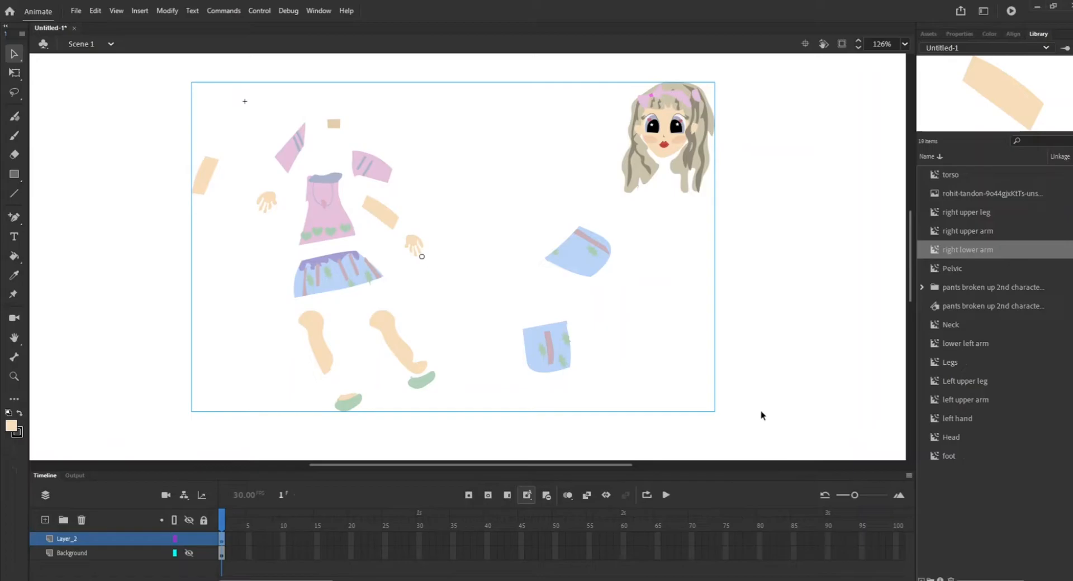
Delete all the separated character parts from the stage on Layer_2 and keep its first frame active
mouse_move(758, 417)
left_mouse_down()
mouse_move(319, 186)
mouse_move(252, 106)
mouse_move(208, 104)
mouse_move(157, 65)
left_mouse_up()
key("Delete")
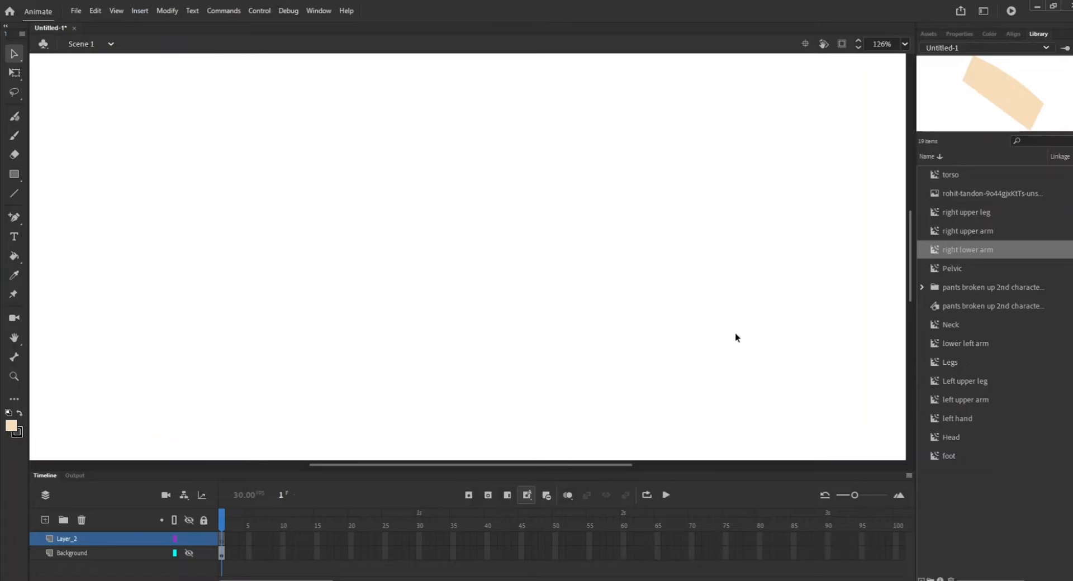
left_click(222, 543)
Place the Head symbol from the library on the stage and put the Neck symbol directly beneath it
left_click(955, 437)
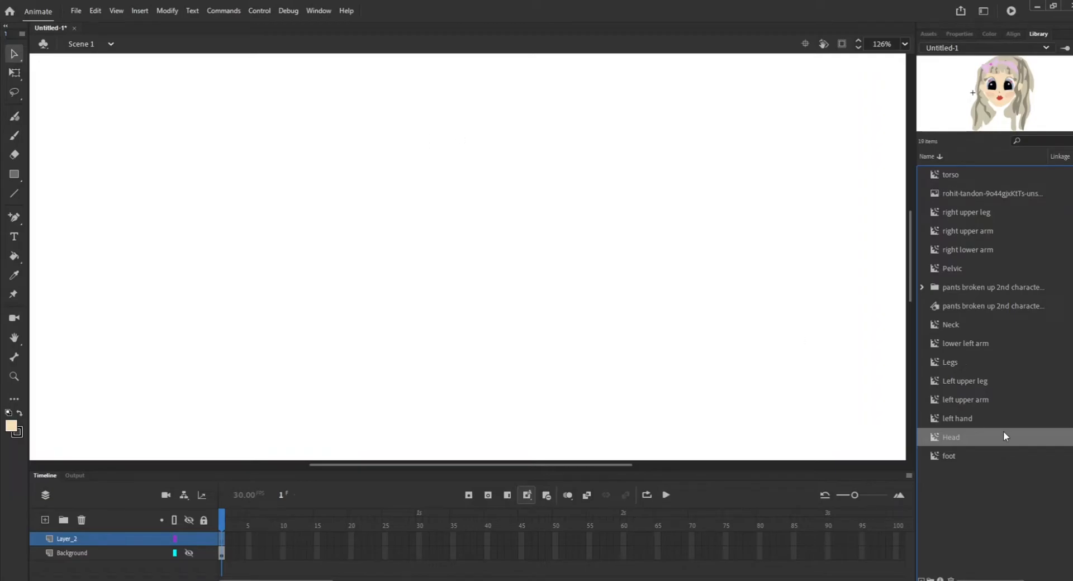
left_click_drag(942, 438, 406, 140)
left_click(739, 168)
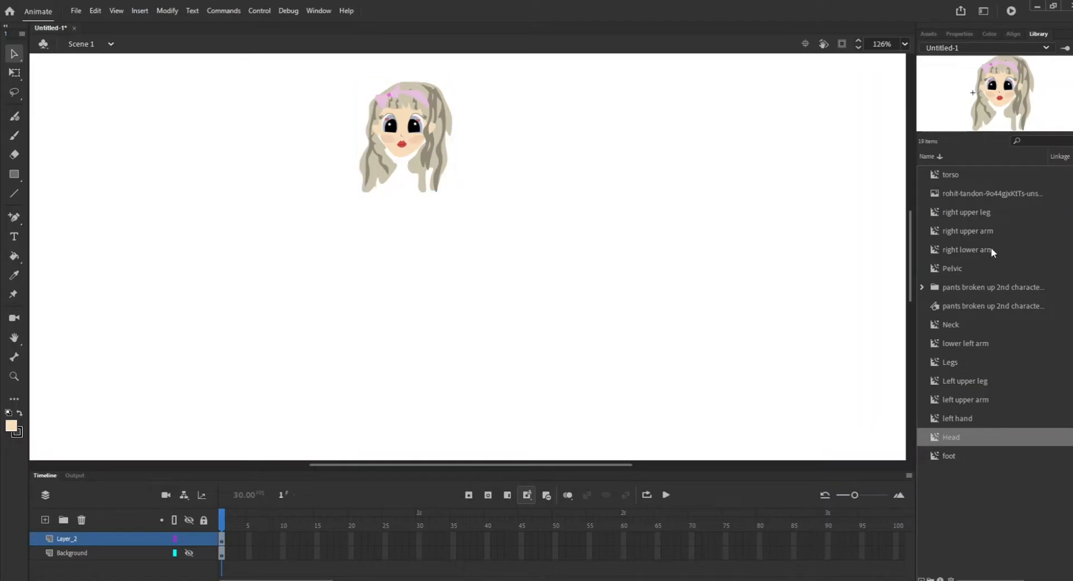
left_click_drag(952, 328, 401, 178)
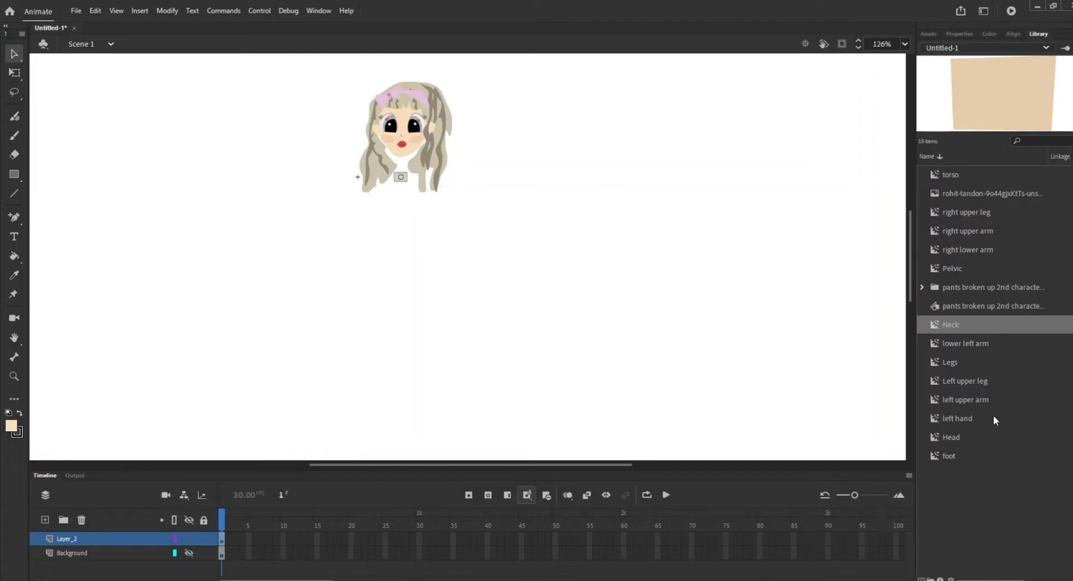
Place two instances of the foot symbol near the stage's lower edge and the torso symbol under the neck
left_click_drag(933, 456, 334, 370)
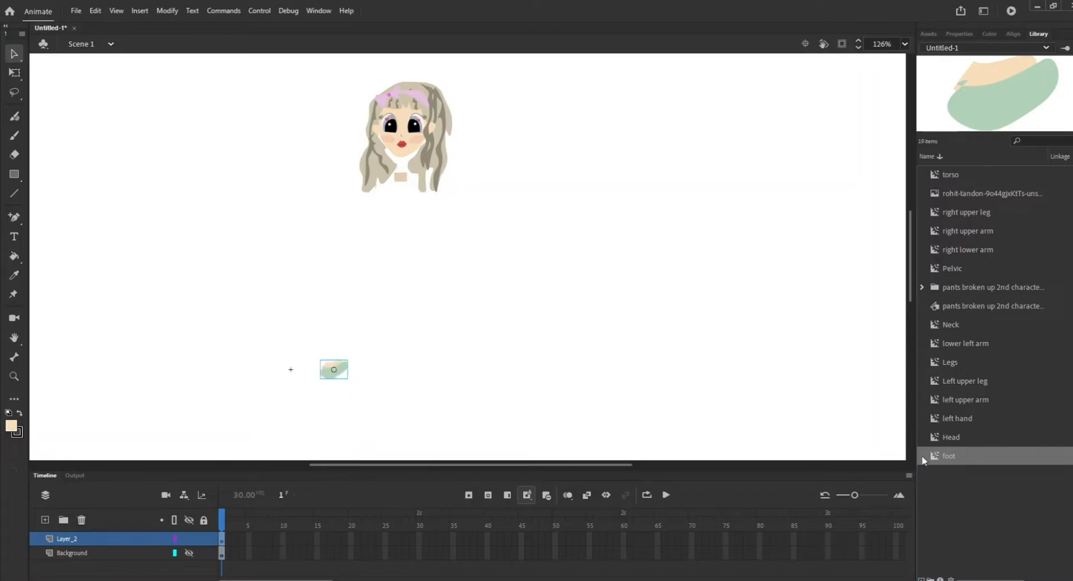
left_click_drag(935, 457, 389, 370)
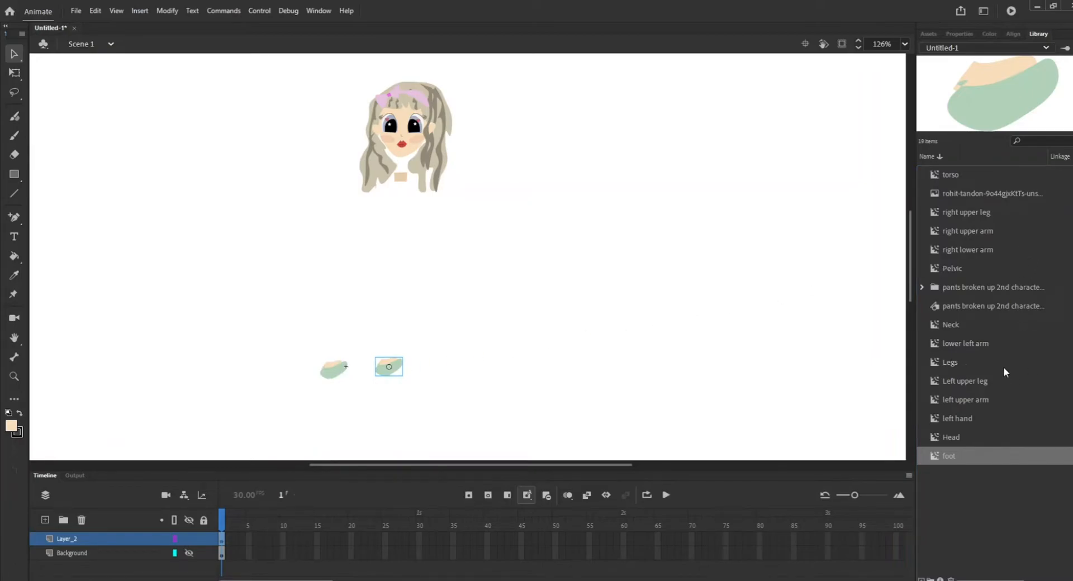
left_click_drag(948, 176, 393, 221)
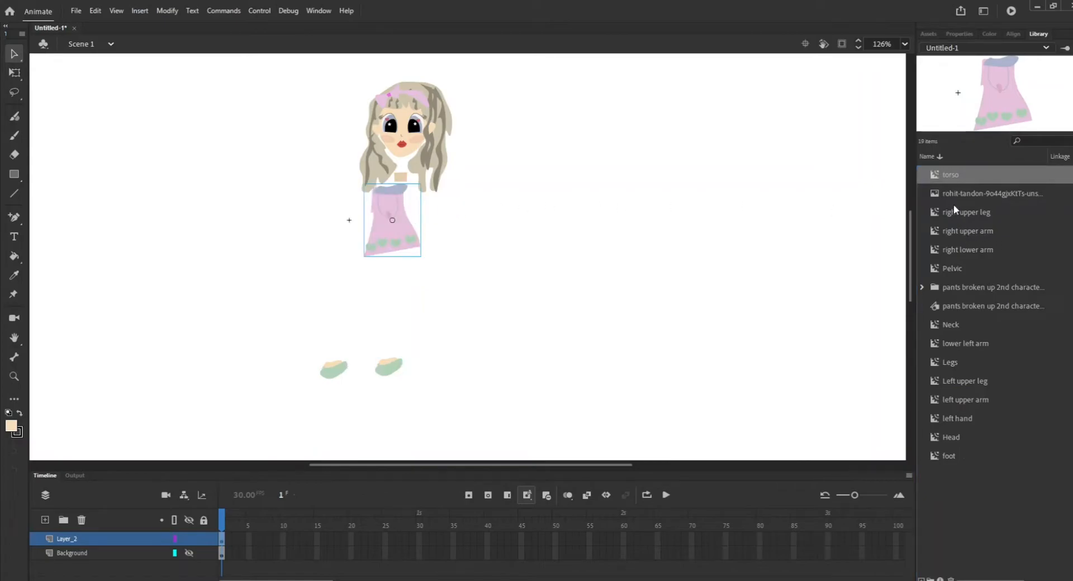
Add the remaining arm, hand, pants and leg symbols around the torso to assemble the full character
left_click_drag(933, 216, 416, 290)
key("q")
left_click(935, 400)
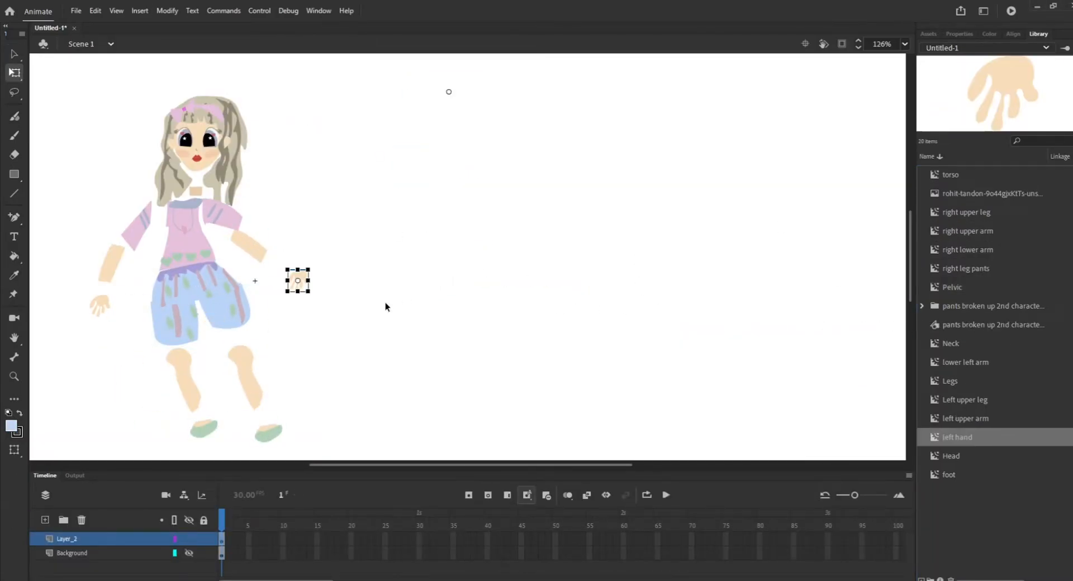
Mirror the second hand horizontally so it sits at the end of the character's left lower arm
left_click(385, 303)
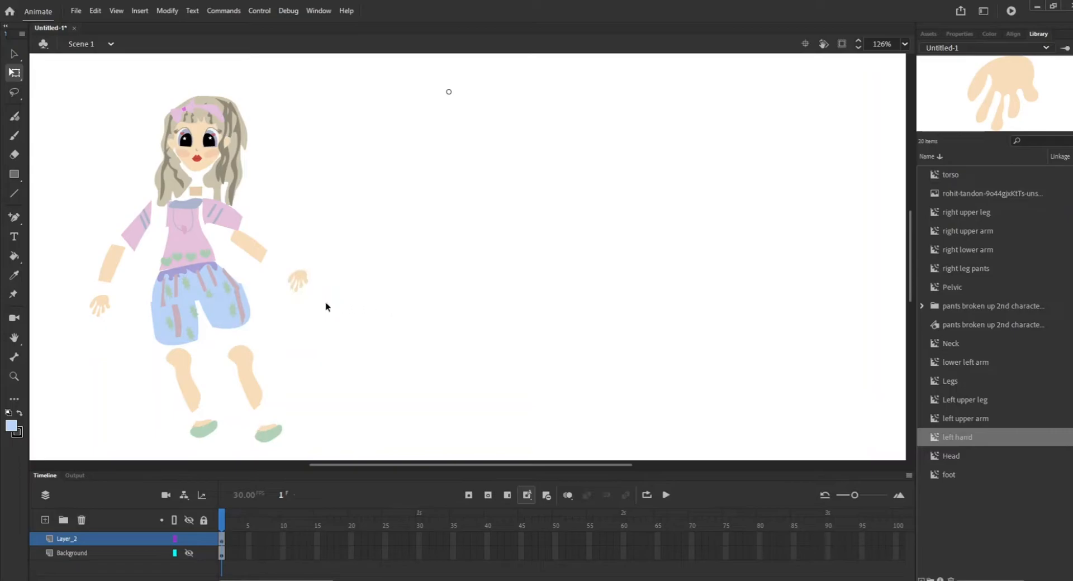
left_click(301, 283)
mouse_move(298, 281)
left_mouse_down()
mouse_move(269, 271)
mouse_move(281, 281)
left_mouse_up()
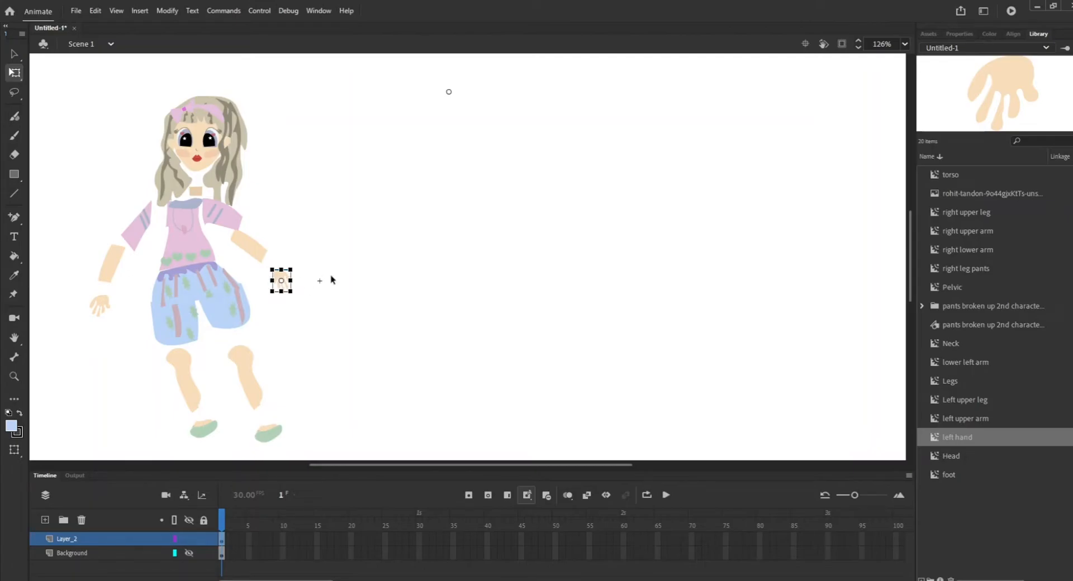
left_click(338, 319)
left_click_drag(404, 464, 318, 467)
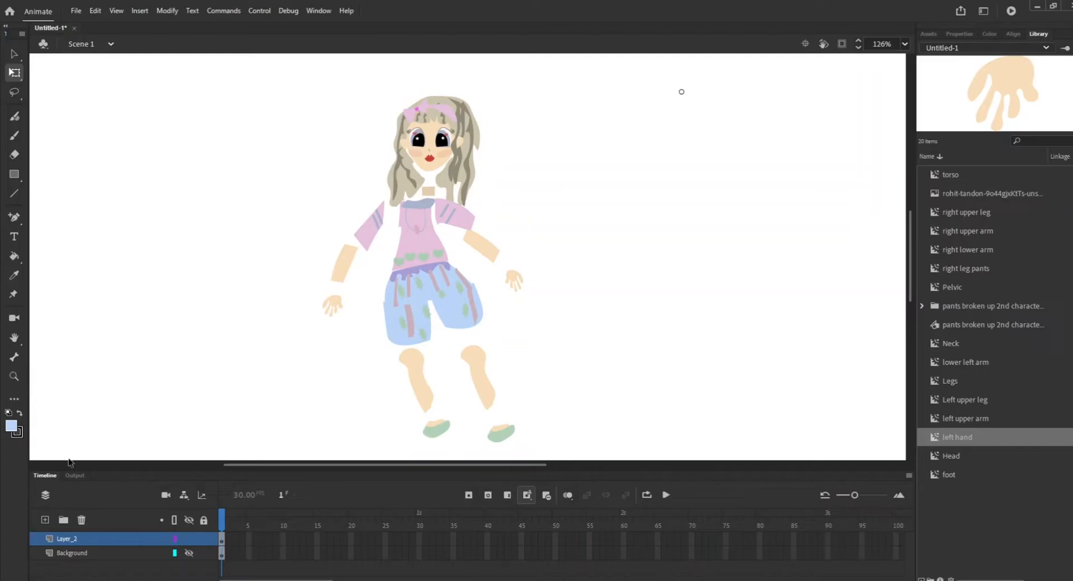
Use the Bone tool to link the torso to both upper arms and continue through the lower arms to the hands
left_click(15, 401)
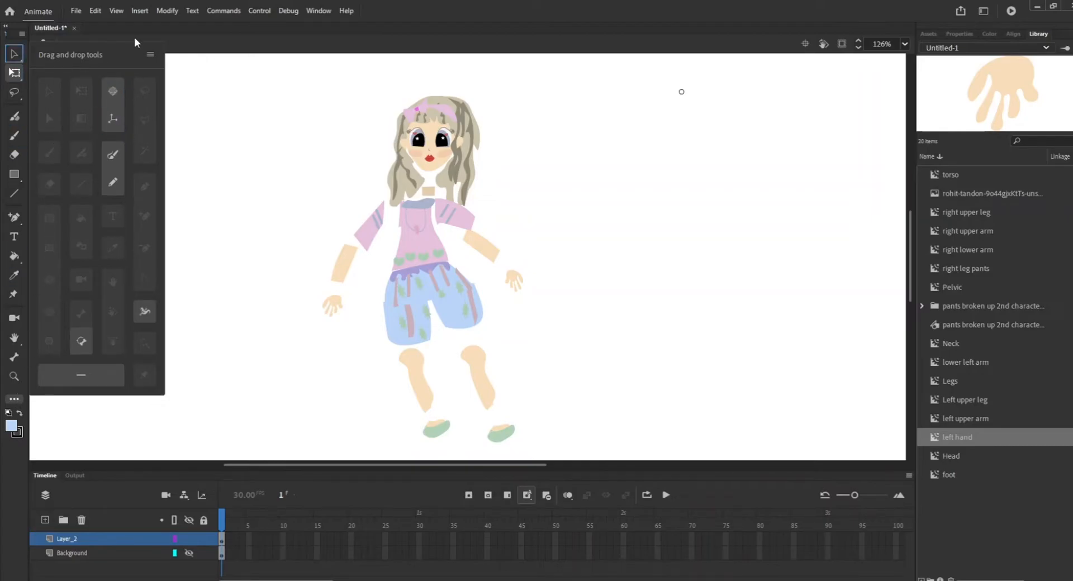
left_click(14, 399)
left_click(15, 359)
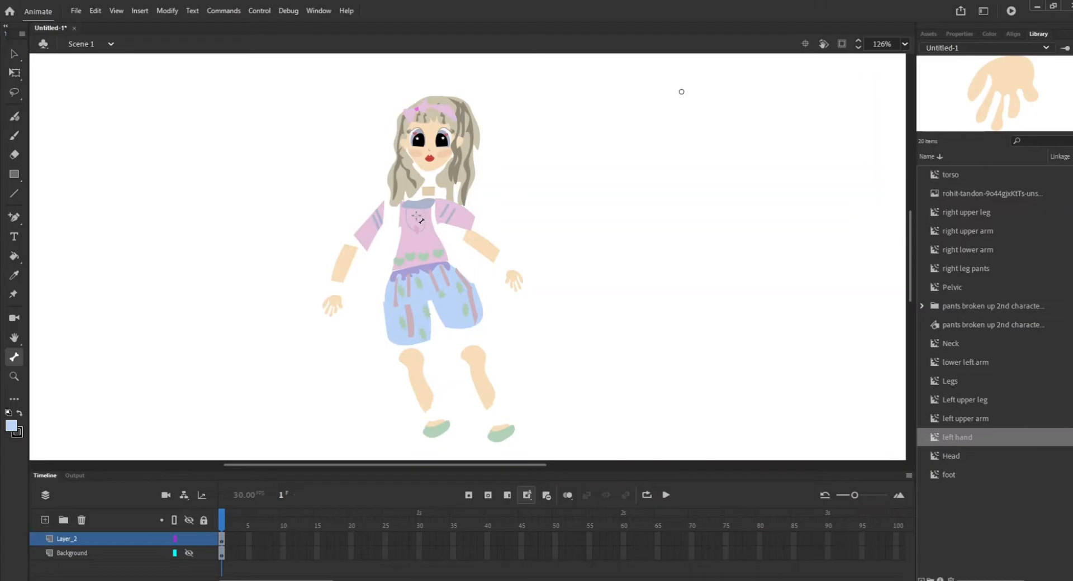
left_click_drag(417, 218, 380, 219)
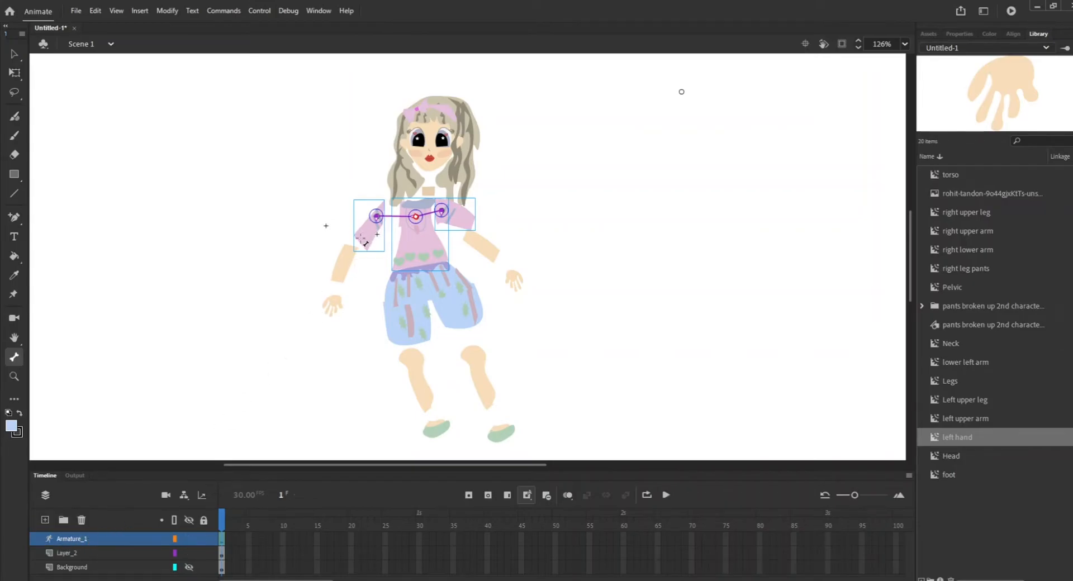
mouse_move(376, 216)
left_mouse_down()
mouse_move(347, 250)
mouse_move(336, 300)
left_mouse_up()
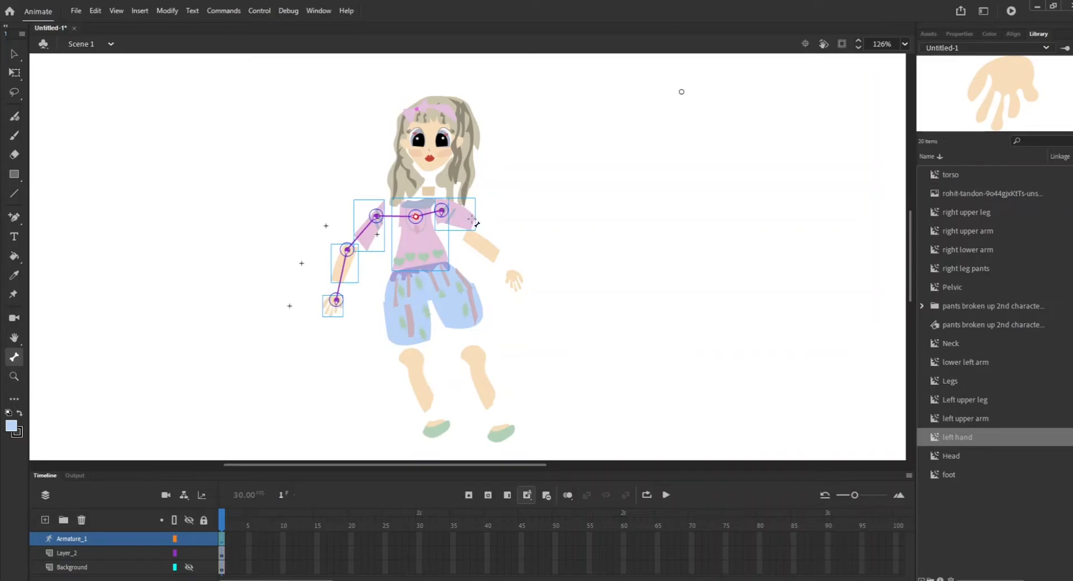
left_click_drag(467, 222, 513, 274)
Add bones from the torso through the pelvis and both legs to the feet, and from the torso through the neck to the head
left_click_drag(419, 220, 411, 357)
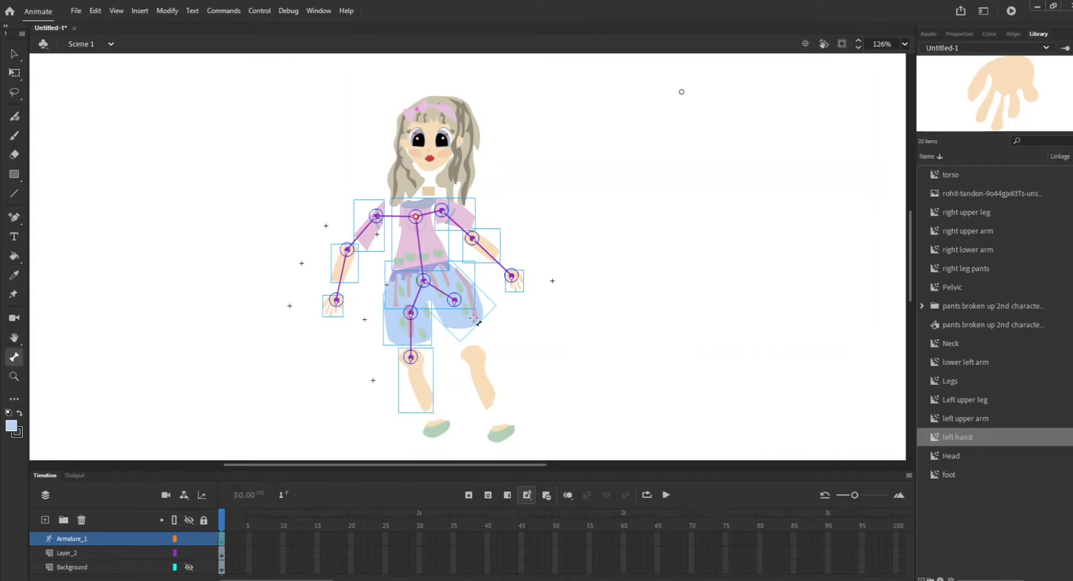
left_click_drag(455, 300, 475, 357)
left_click_drag(429, 409, 437, 429)
left_click_drag(473, 355, 501, 433)
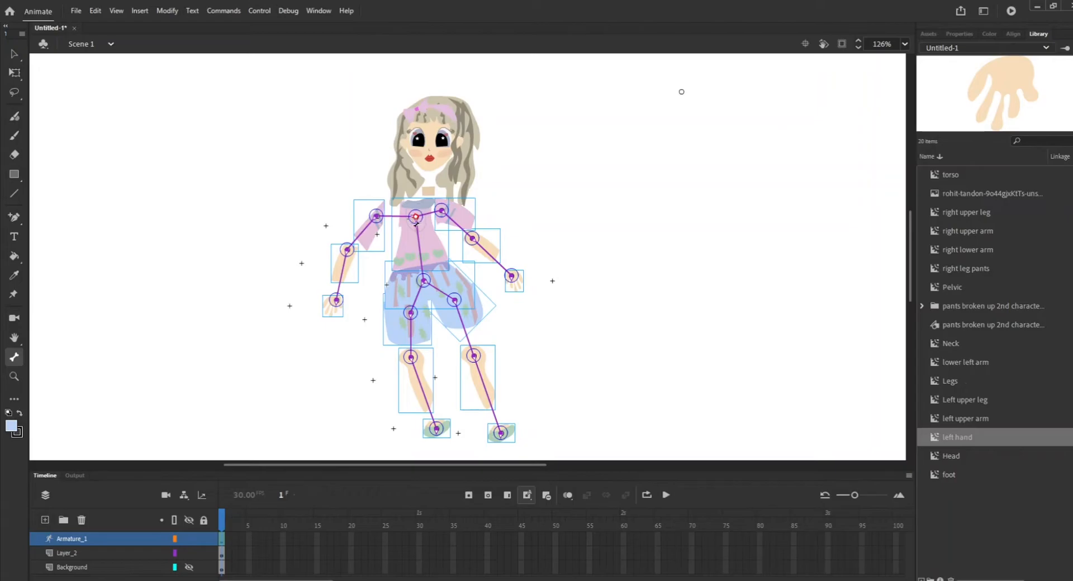
left_click_drag(416, 217, 428, 167)
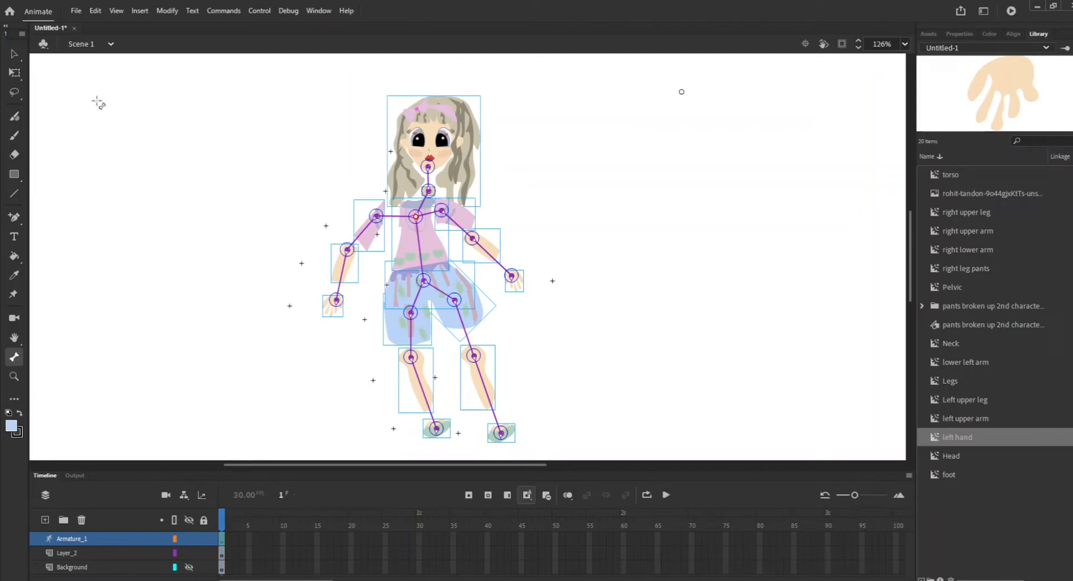
Pose the armature by swinging the character's right leg and foot outward, away from the other leg
left_click(12, 54)
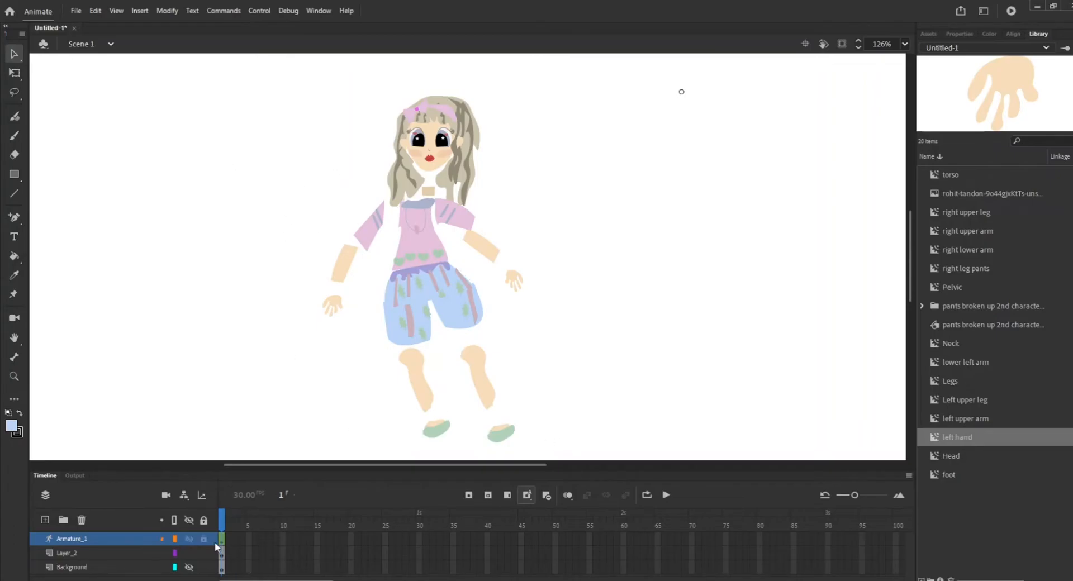
left_click(406, 299)
left_click_drag(418, 370, 2, 313)
left_click_drag(171, 293, 305, 580)
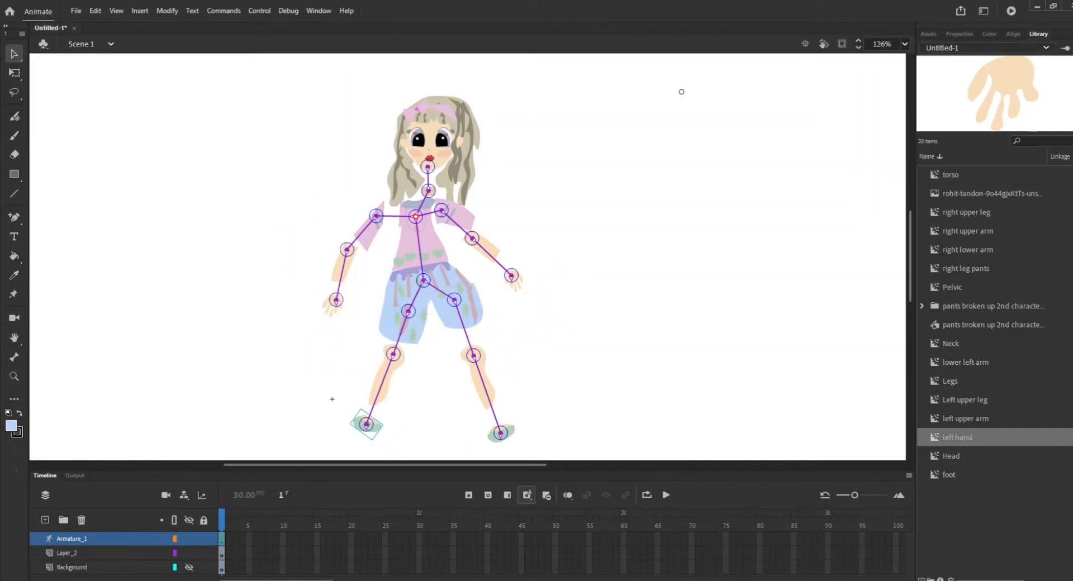
left_click(514, 364)
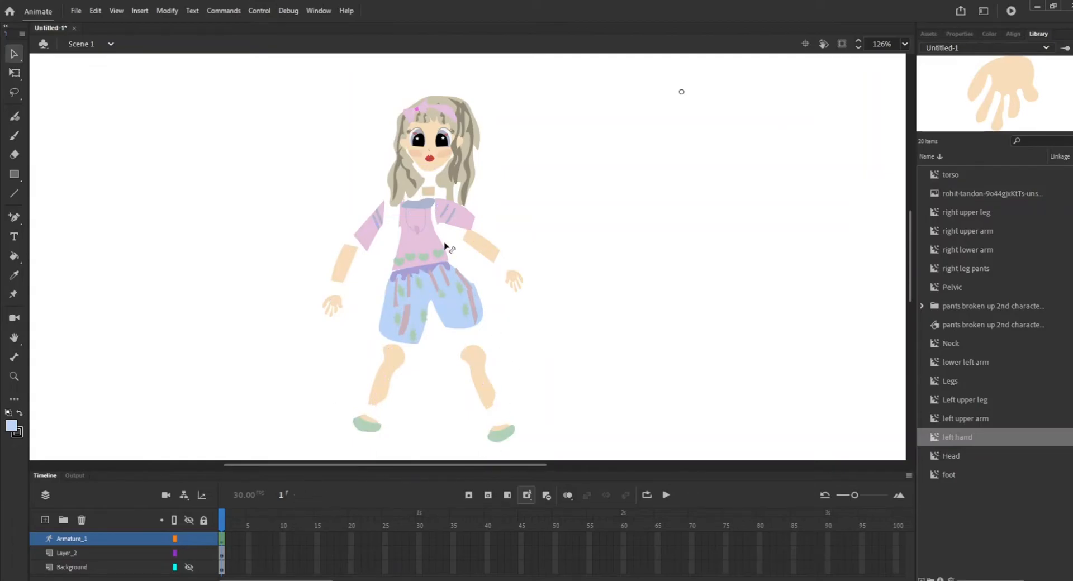
Tilt the character's head on its bones and lower it onto the neck
left_click_drag(465, 136, 386, 98)
left_click_drag(427, 132, 490, 138)
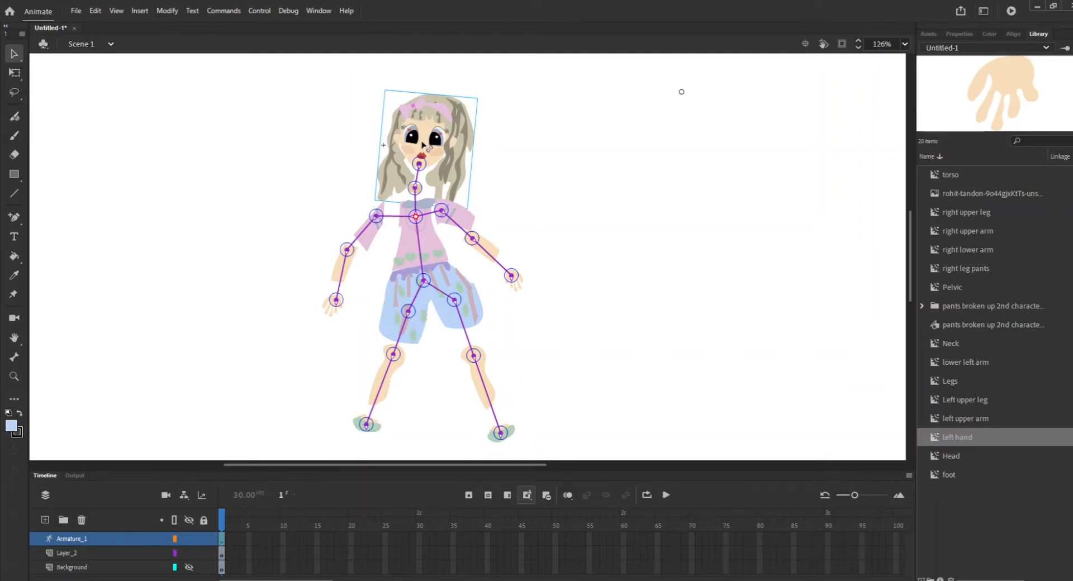
mouse_move(423, 144)
left_mouse_down()
mouse_move(420, 163)
mouse_move(400, 167)
mouse_move(433, 155)
left_mouse_up()
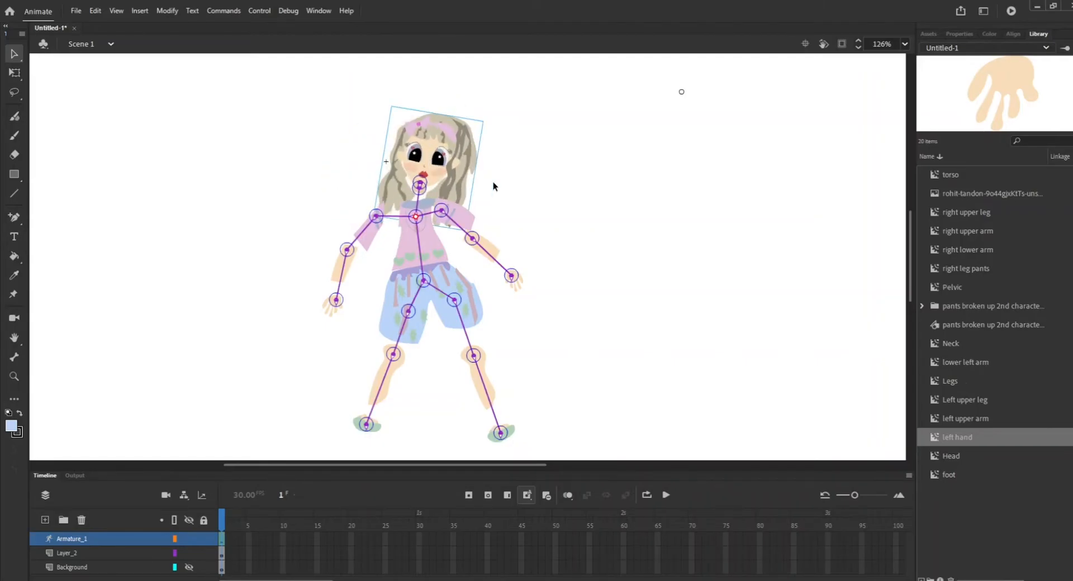
left_click(530, 176)
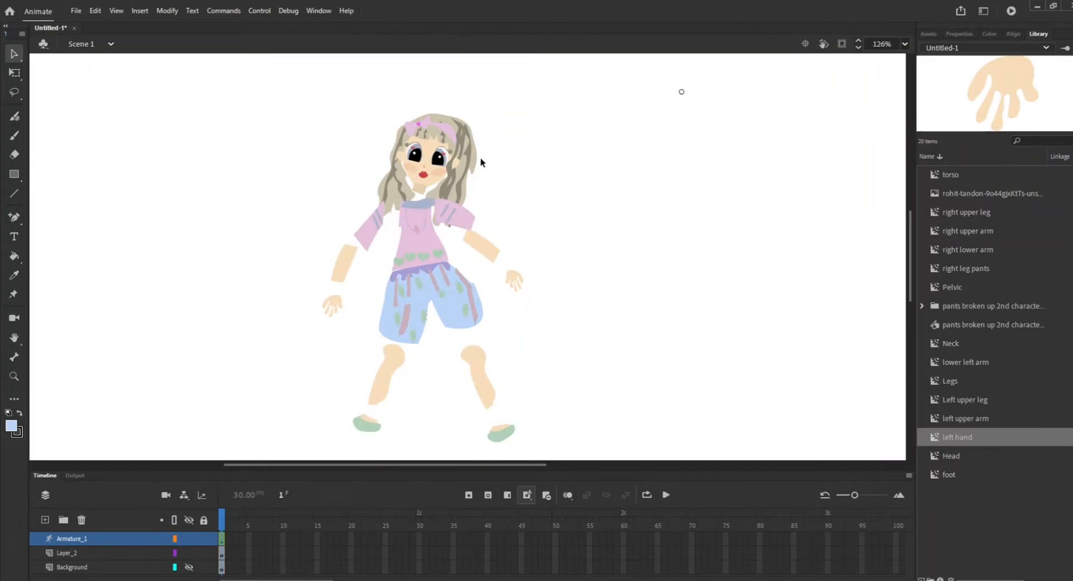
Send the neck piece to the back of the stacking order, behind the head and torso
key("ctrl+equal")
scroll(394, 162, "up", 4)
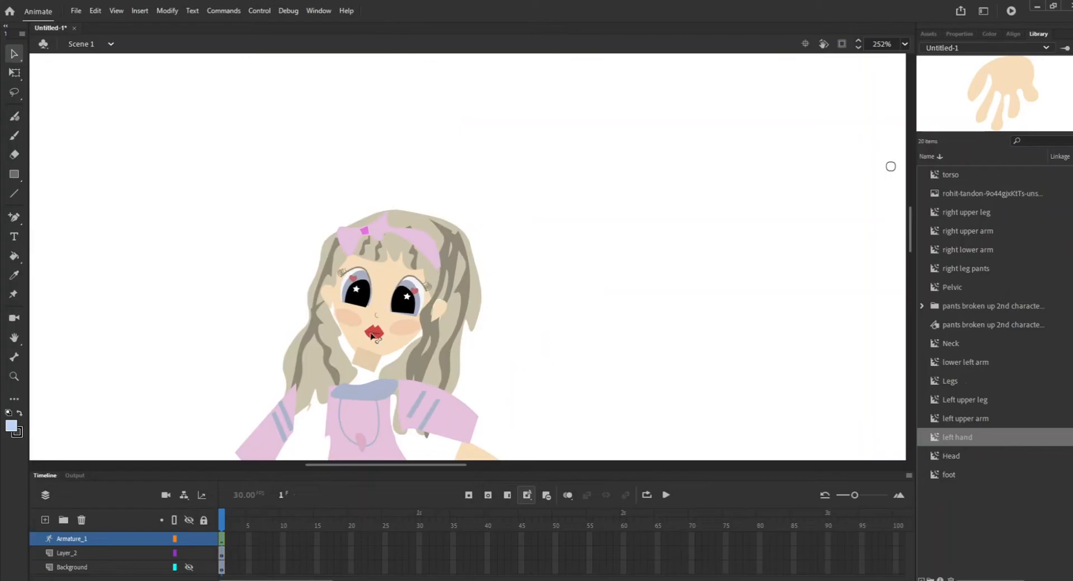
left_click(367, 368)
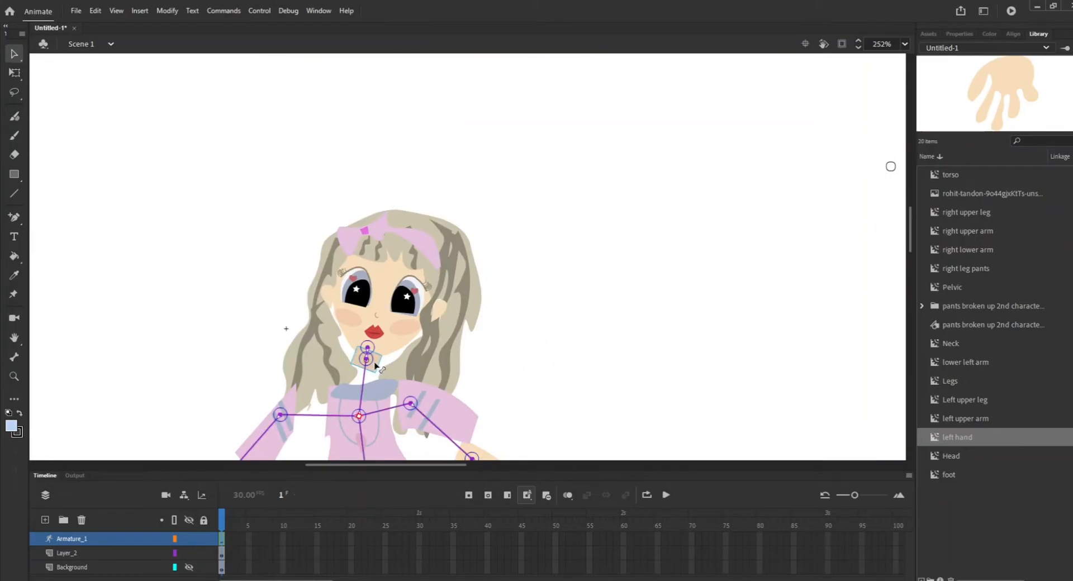
right_click(376, 367)
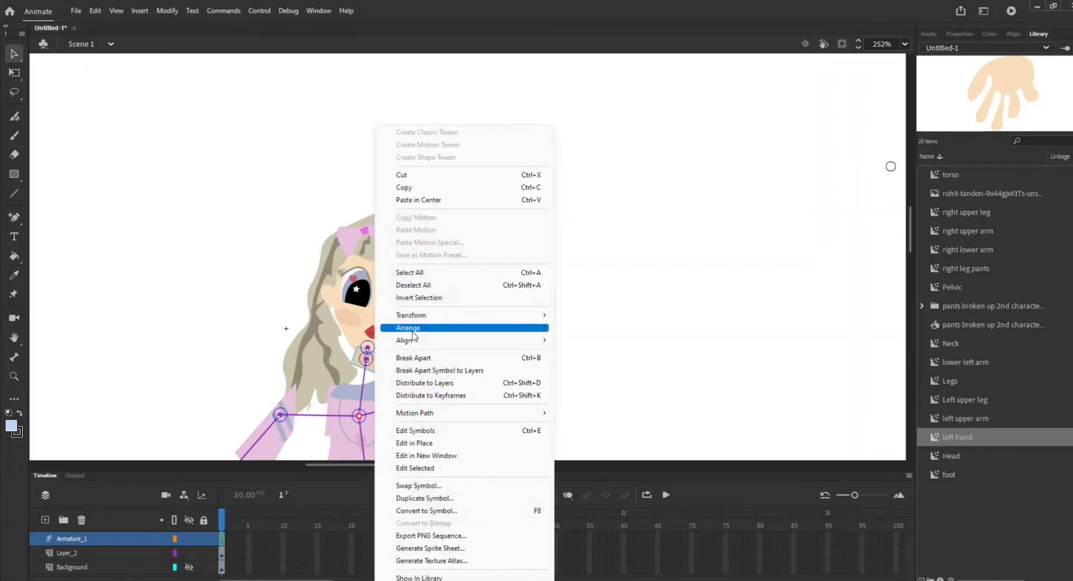
mouse_move(414, 330)
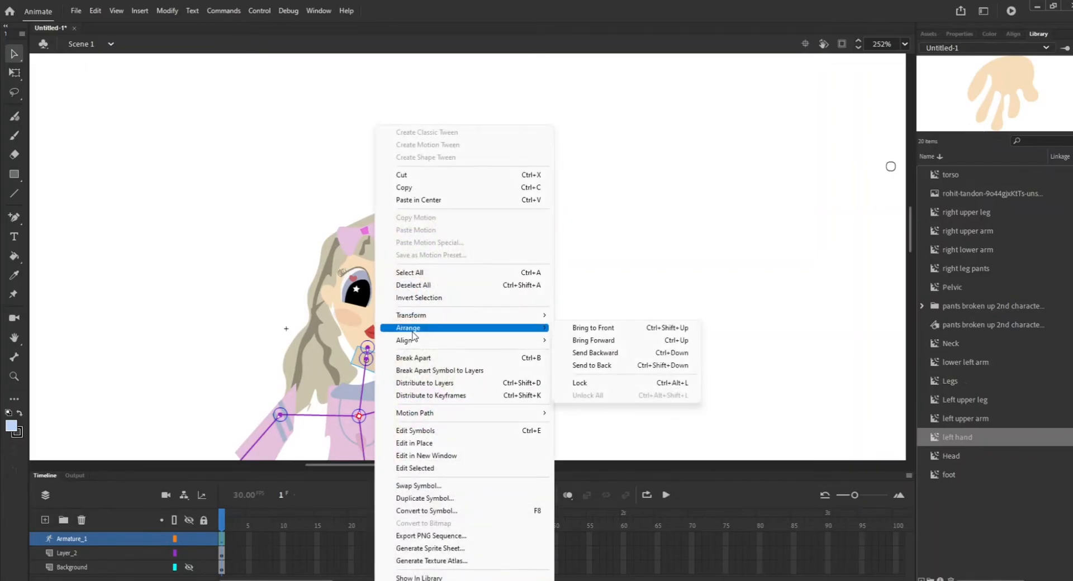
left_click(596, 366)
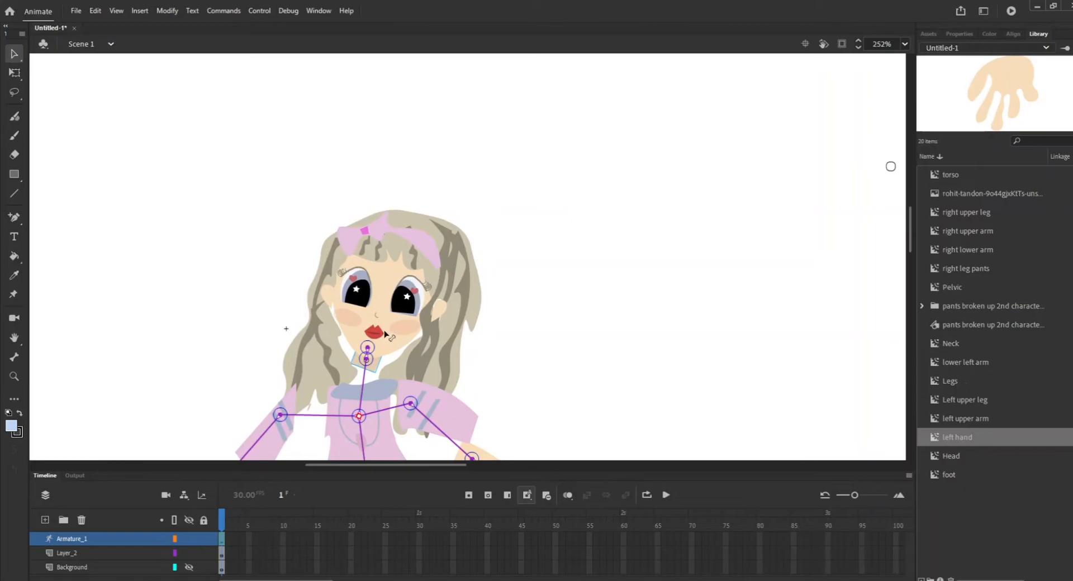
Rotate the head on its neck joint until it stands nearly upright
left_click_drag(378, 257, 362, 229)
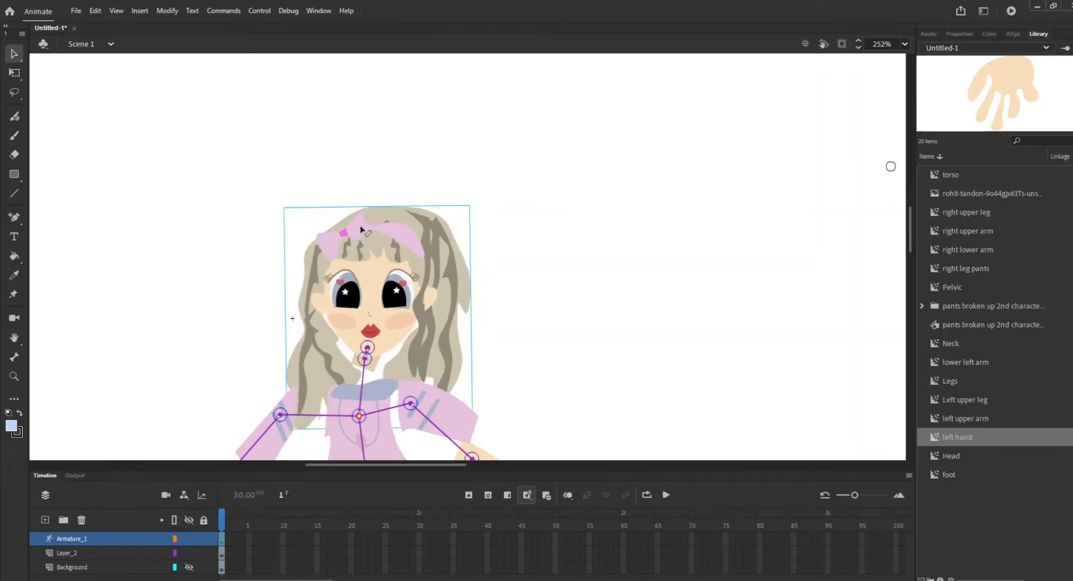
key("ctrl+minus")
key("ctrl+minus")
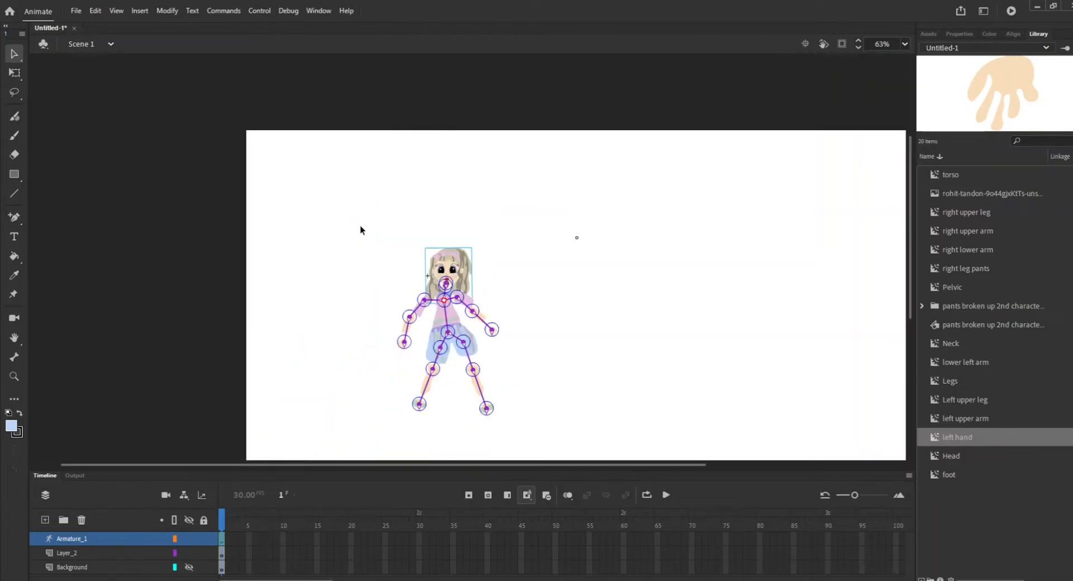
key("ctrl+equal")
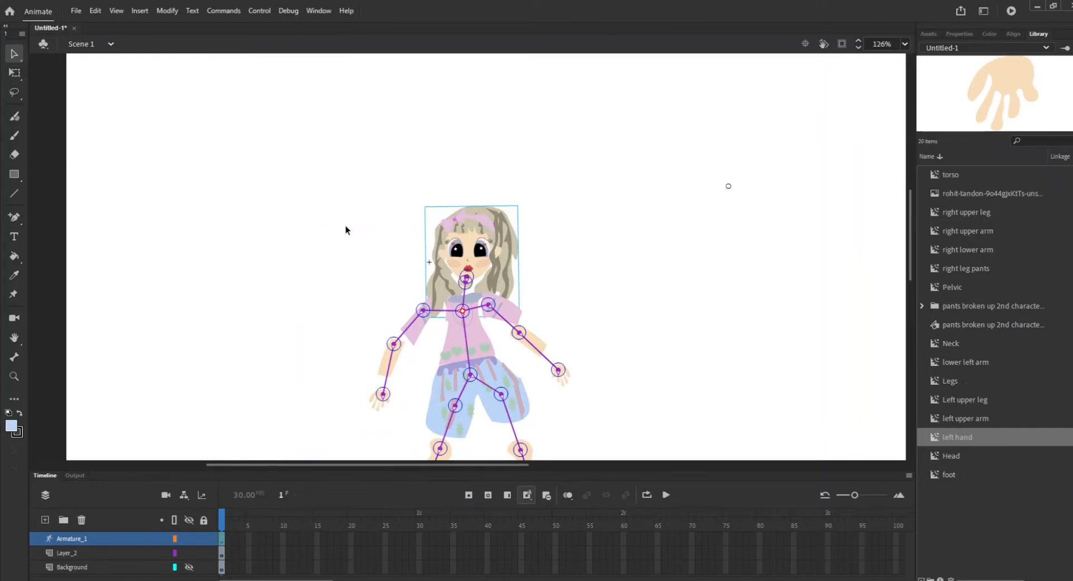
scroll(346, 226, "down", 3)
Move the viewer's-left forearm up with Free Transform until its top meets the sleeve
left_click(15, 73)
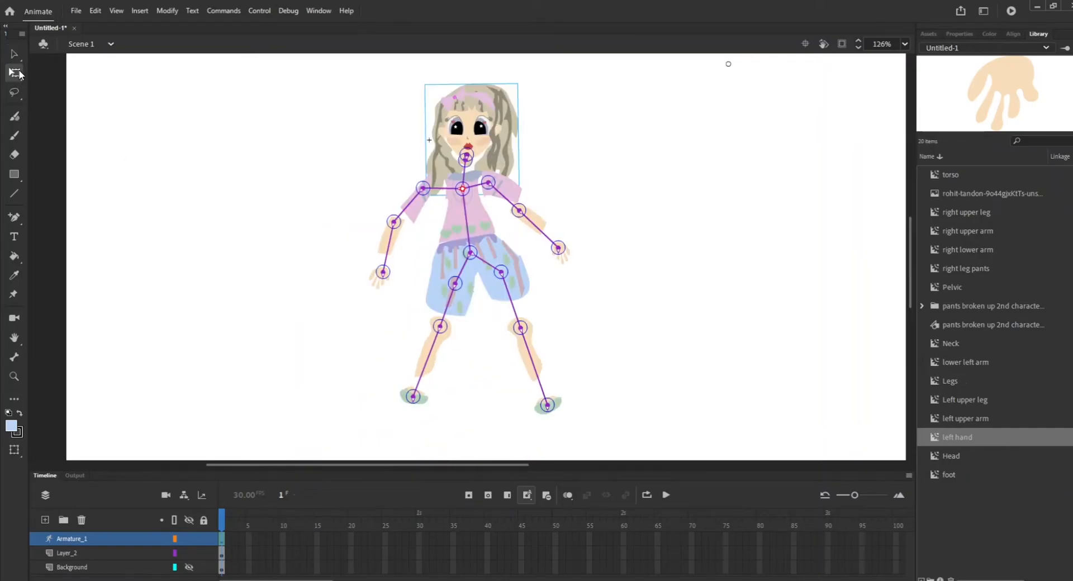
left_click(250, 122)
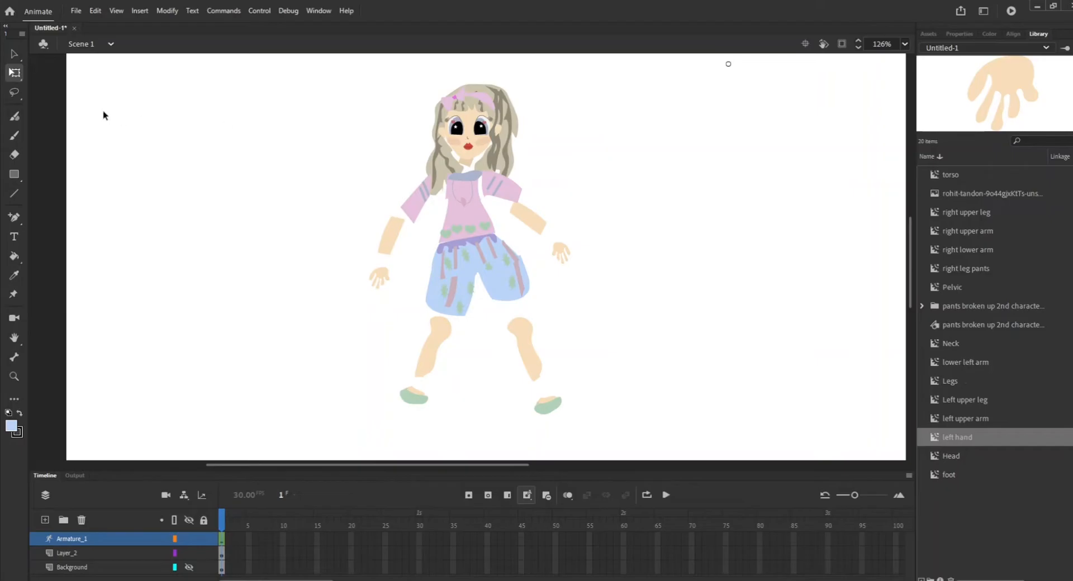
left_click(397, 246)
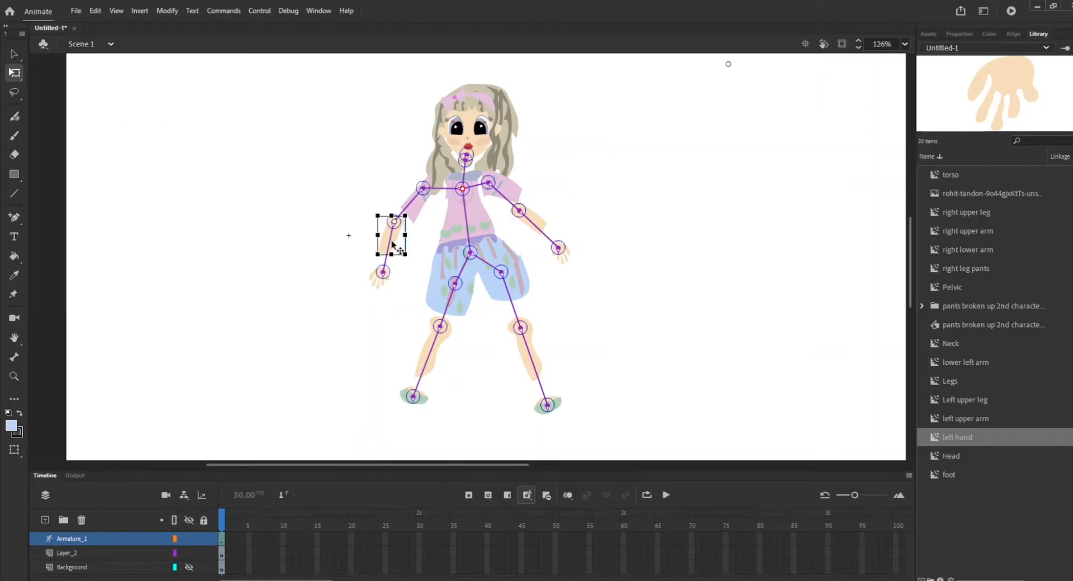
left_click_drag(393, 239, 406, 227)
left_click(355, 223)
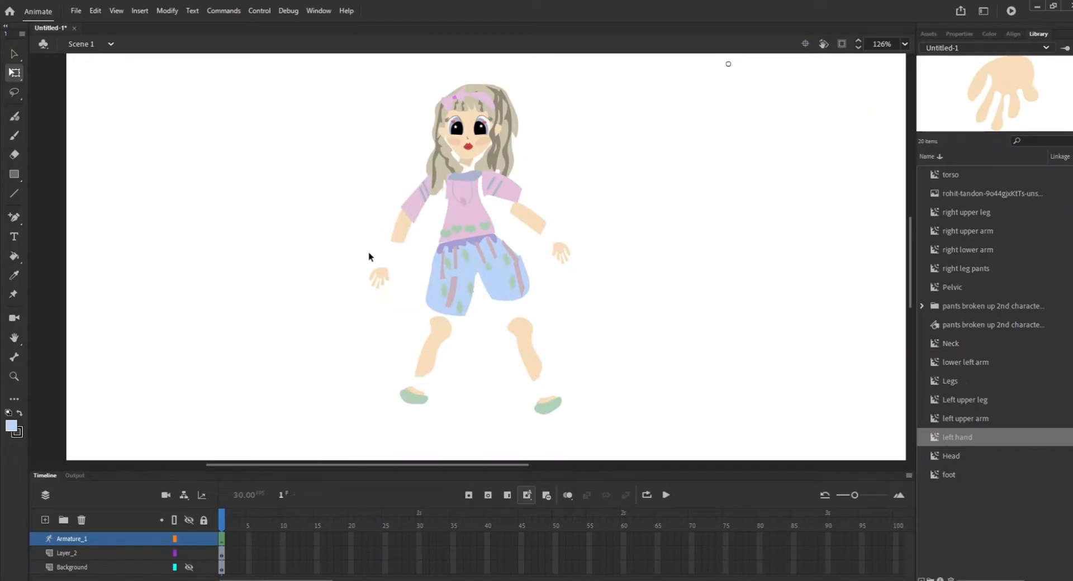
Move the viewer's-left hand up to the end of its forearm
left_click(382, 275)
left_click_drag(382, 274, 395, 256)
left_click(342, 239)
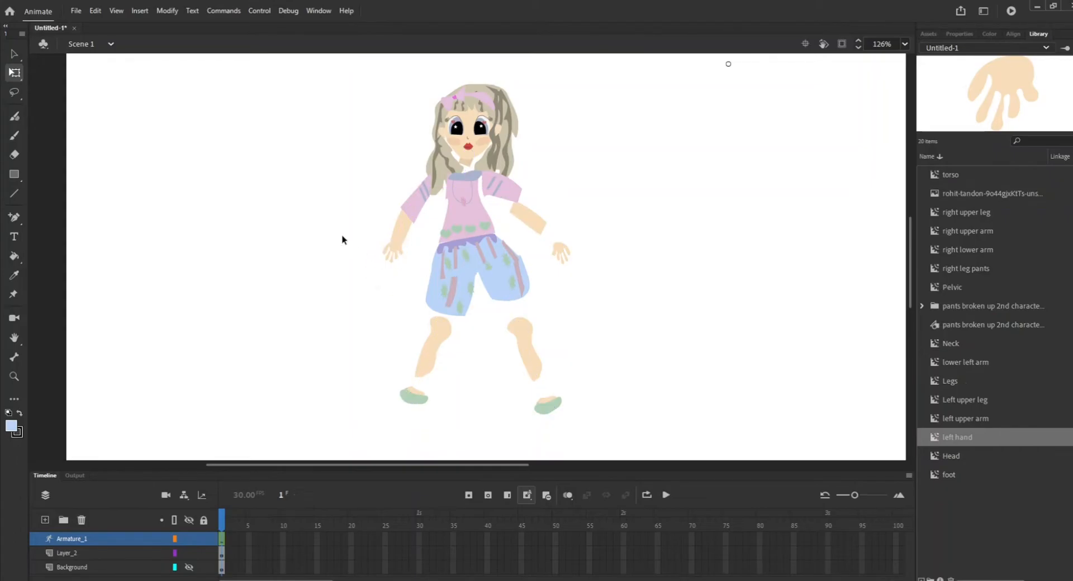
Fine-tune the viewer's-left hand so it sits cleanly against the wrist
key("ctrl+equal")
key("ctrl+equal")
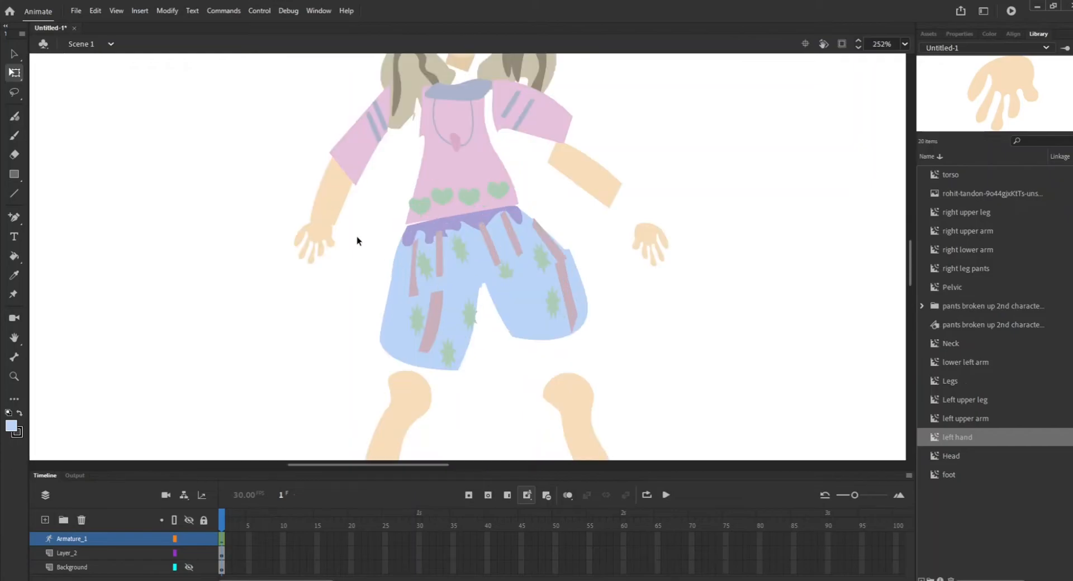
left_click(157, 209)
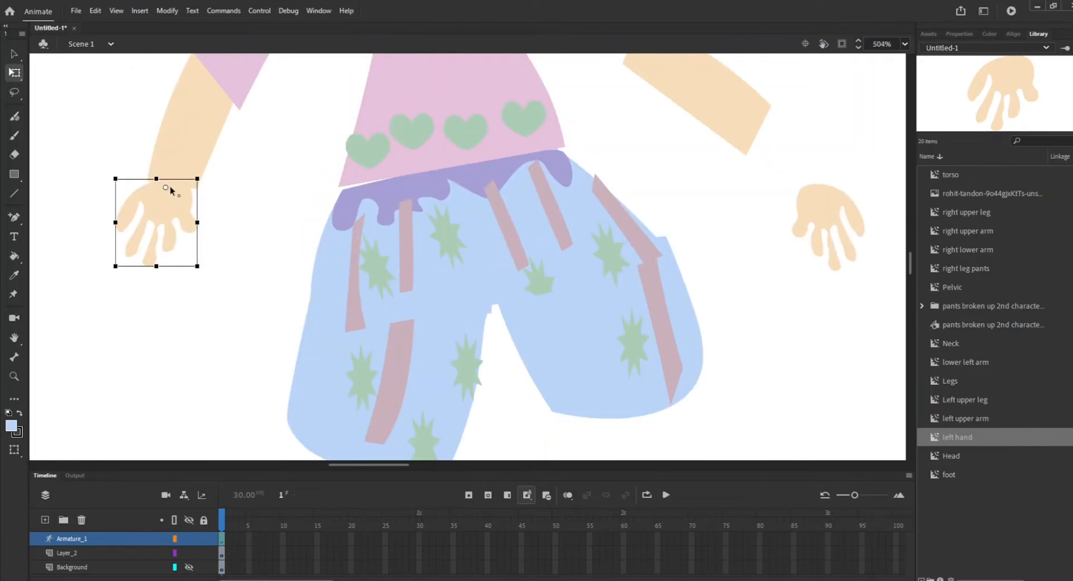
left_click_drag(170, 189, 140, 203)
left_click(261, 185)
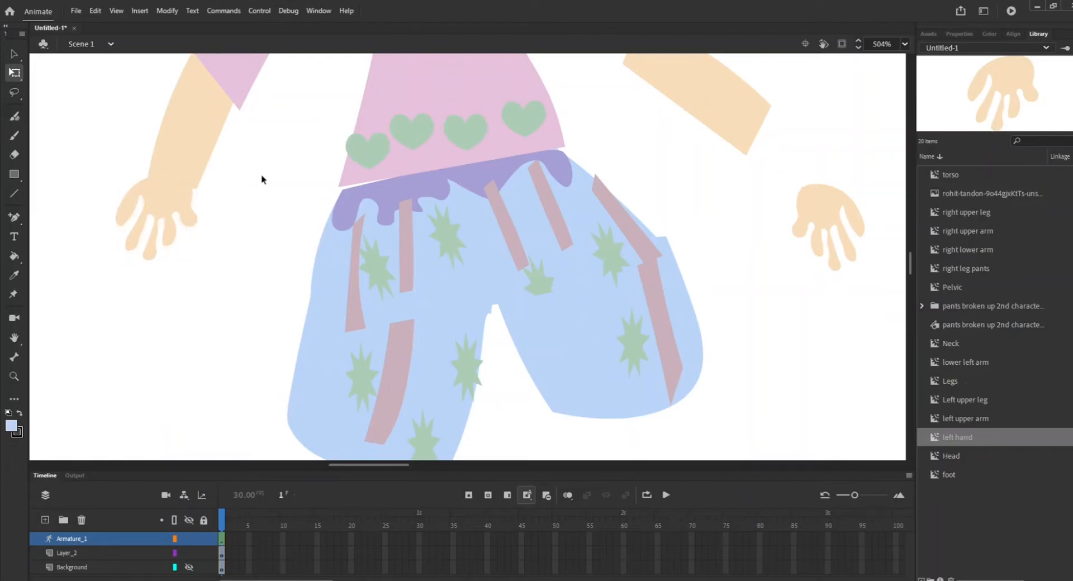
key("ctrl+minus")
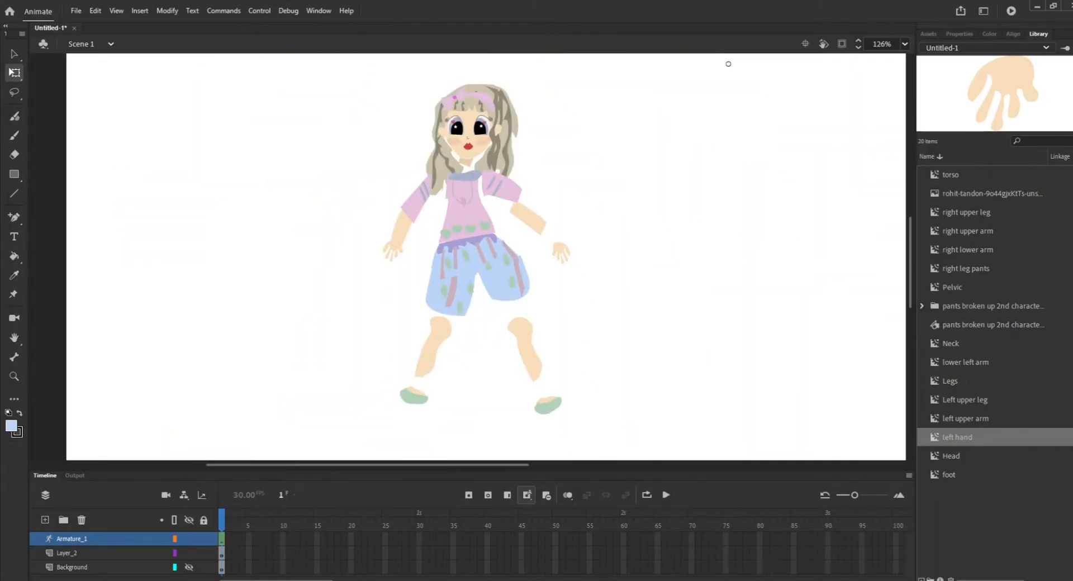
Close the elbow gap on the viewer's-right arm and pose the arm slanting downward from the shoulder
key("v")
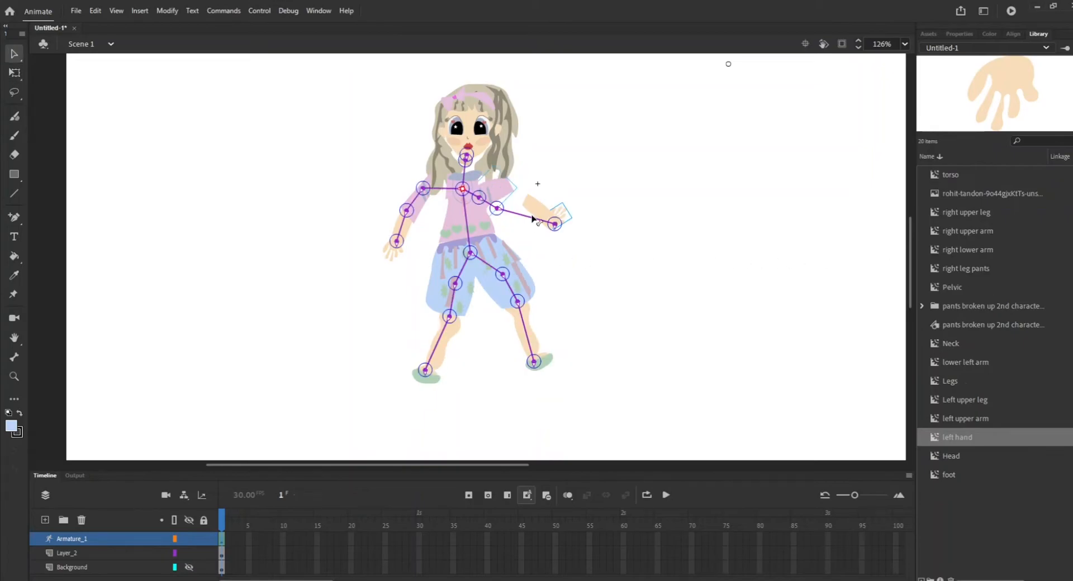
left_click_drag(561, 223, 641, 280)
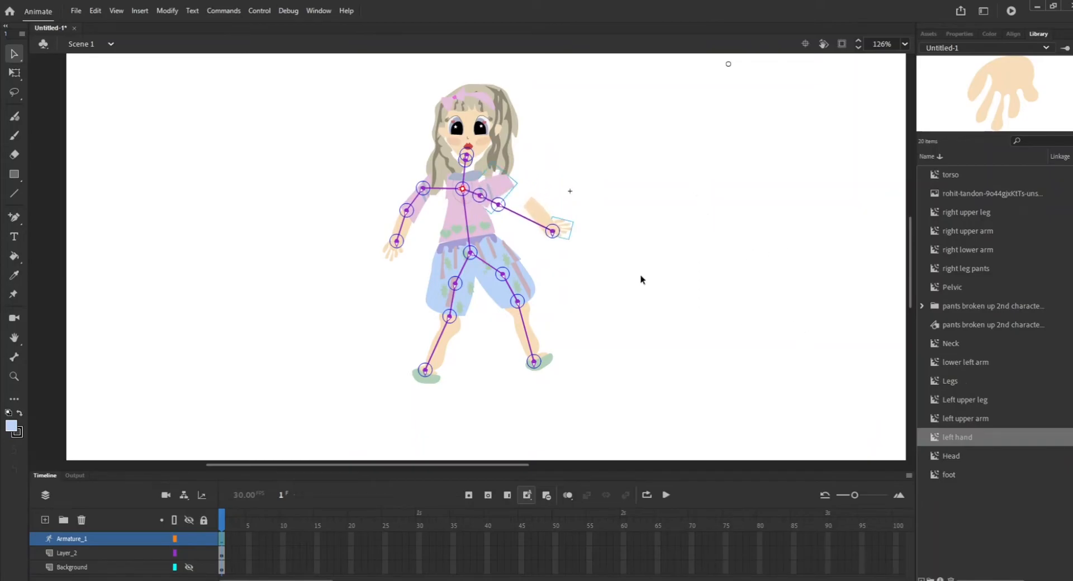
left_click(499, 208)
left_click(498, 208)
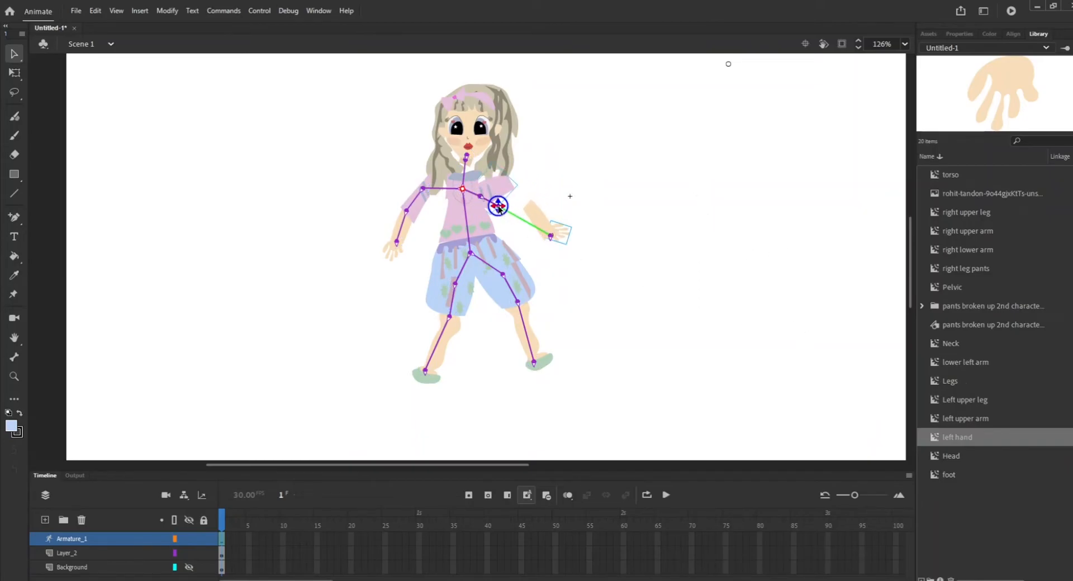
left_click(556, 179)
left_click(559, 229)
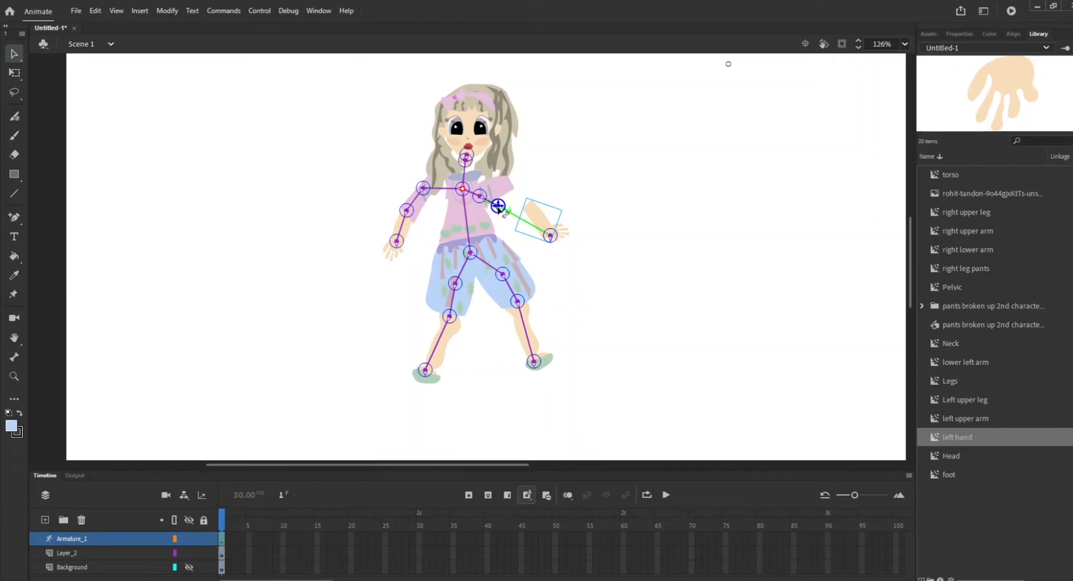
key("Delete")
mouse_move(501, 211)
left_mouse_down()
mouse_move(494, 168)
mouse_move(514, 224)
left_mouse_up()
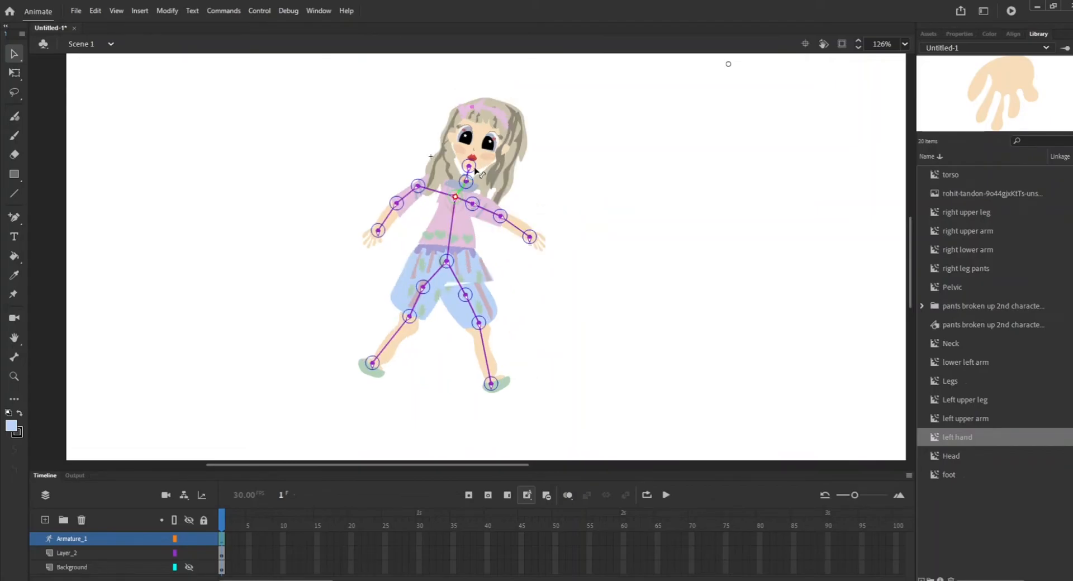
Raise the viewer's-right arm outward and tilt the head back to nearly upright on the neck
left_click_drag(475, 170, 475, 177)
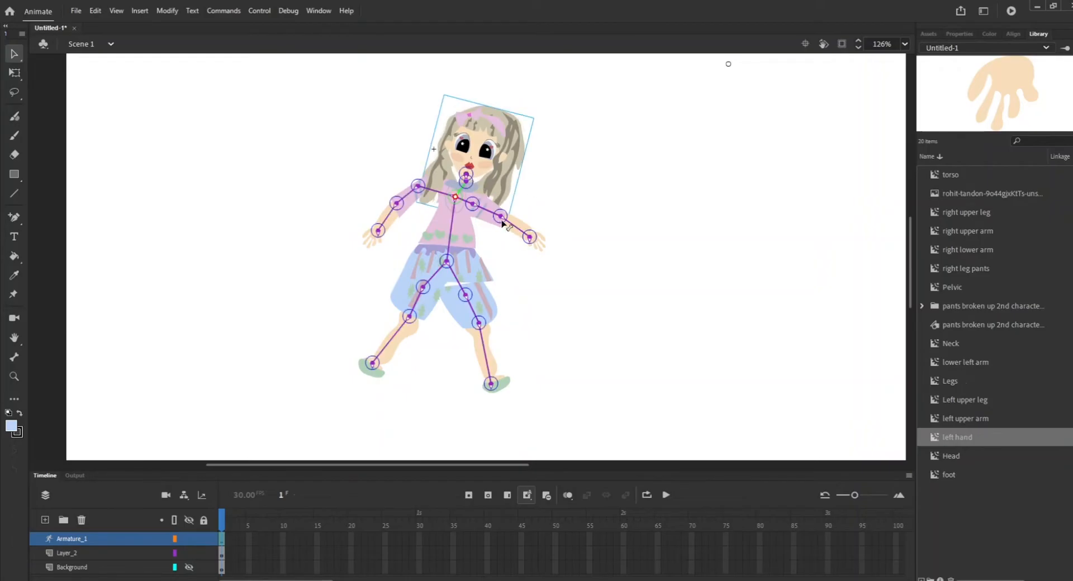
left_click_drag(500, 223, 504, 213)
left_click_drag(455, 147, 485, 78)
left_click_drag(494, 175, 497, 123)
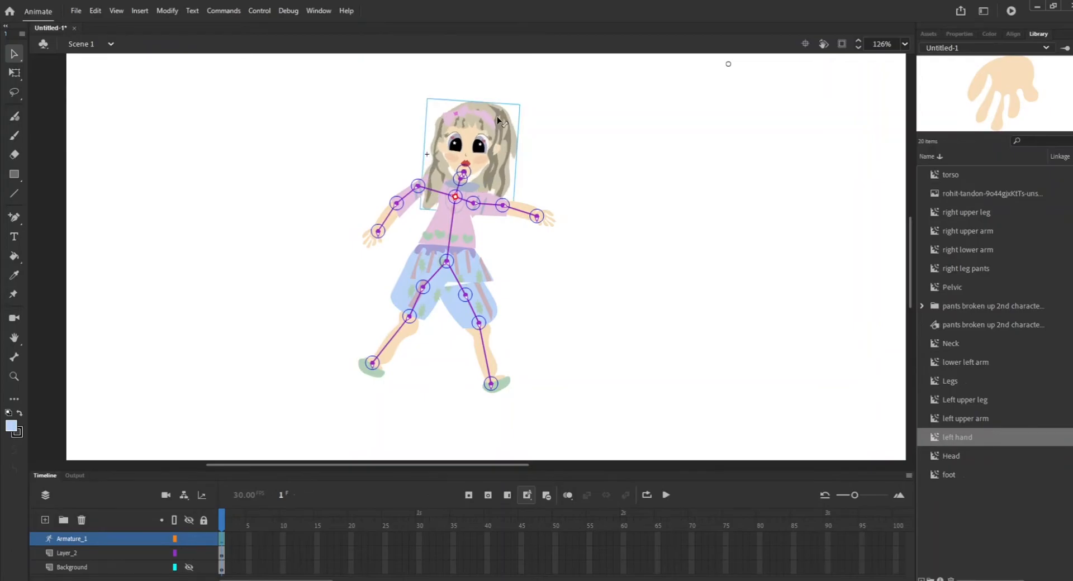
Straighten the neck piece between the chin and the collar with Free Transform
scroll(497, 123, "up", 5)
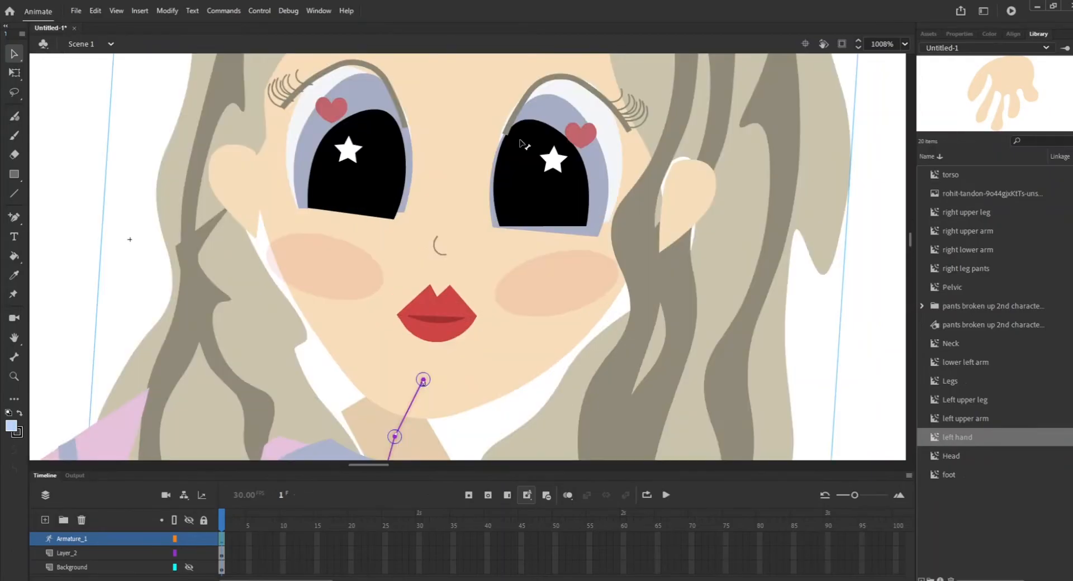
scroll(342, 192, "down", 3)
scroll(788, 278, "down", 3)
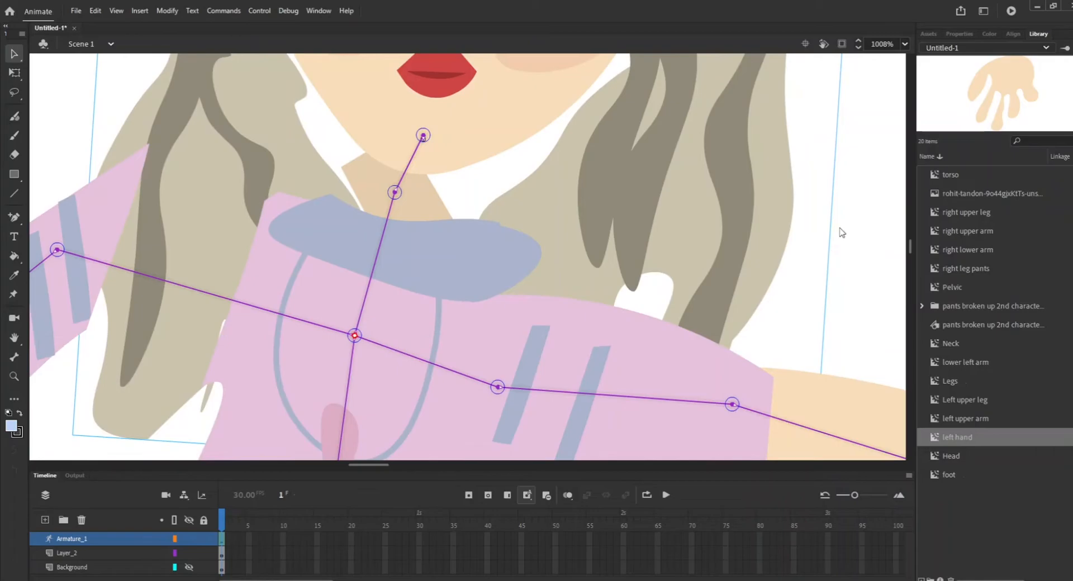
left_click(860, 223)
left_click(403, 188)
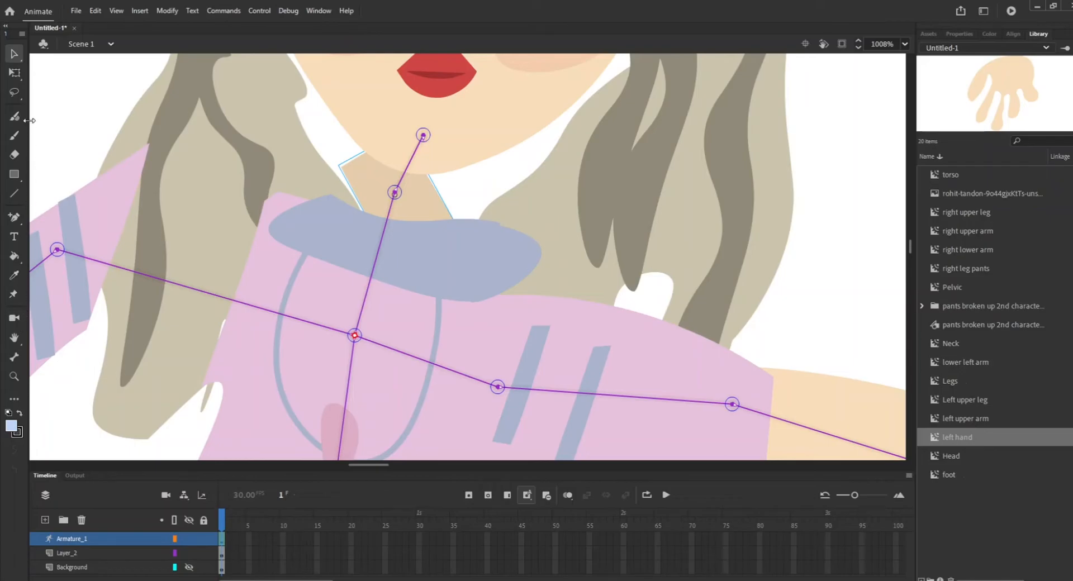
left_click(17, 75)
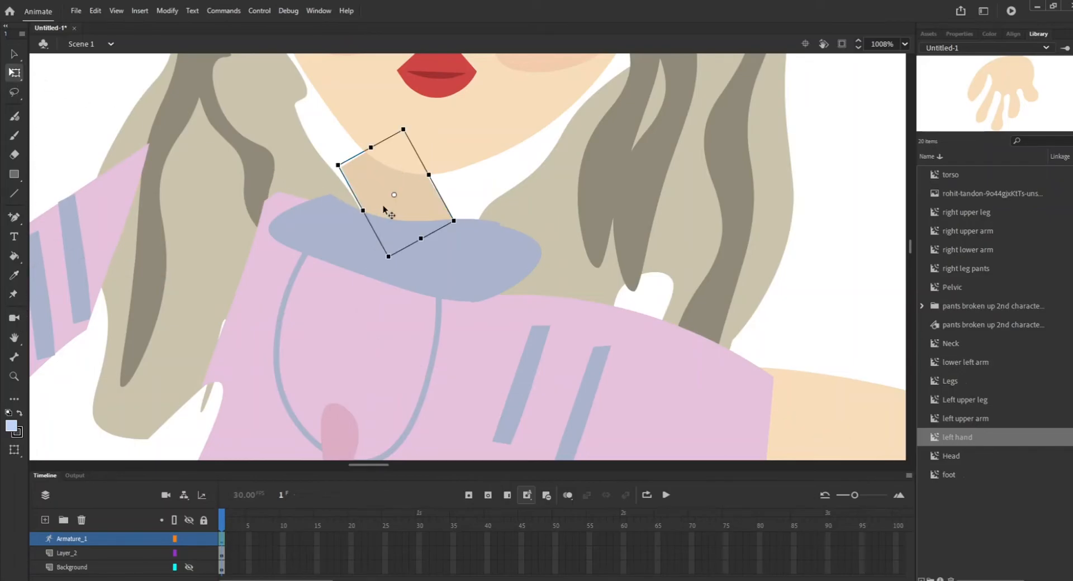
left_click_drag(397, 196, 372, 168)
left_click_drag(425, 196, 485, 232)
left_click_drag(524, 128, 455, 261)
double_click(533, 129)
left_click(891, 176)
double_click(891, 176)
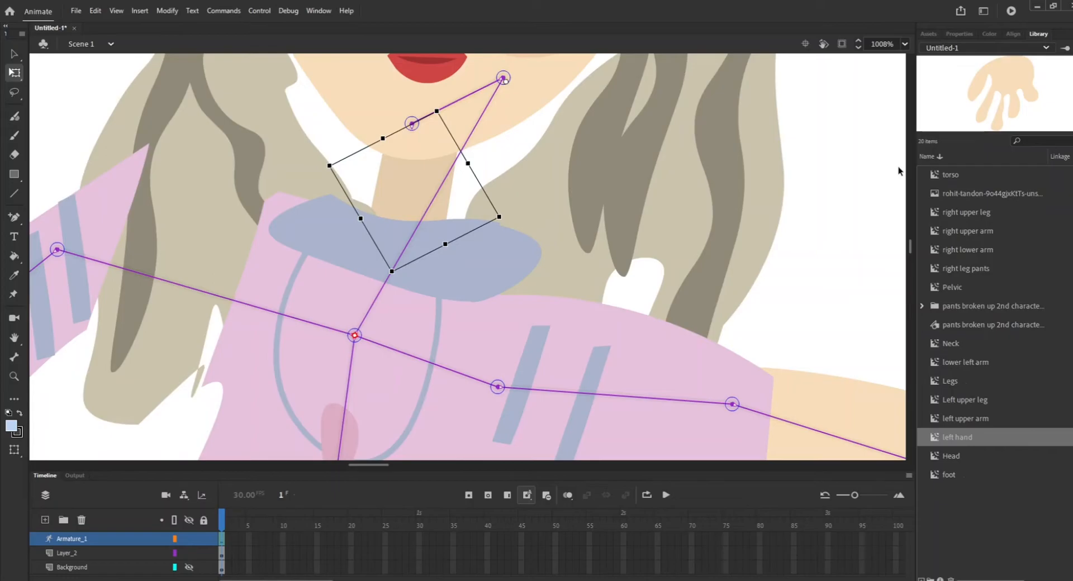
scroll(425, 96, "up", 3)
left_click(503, 201)
double_click(505, 201)
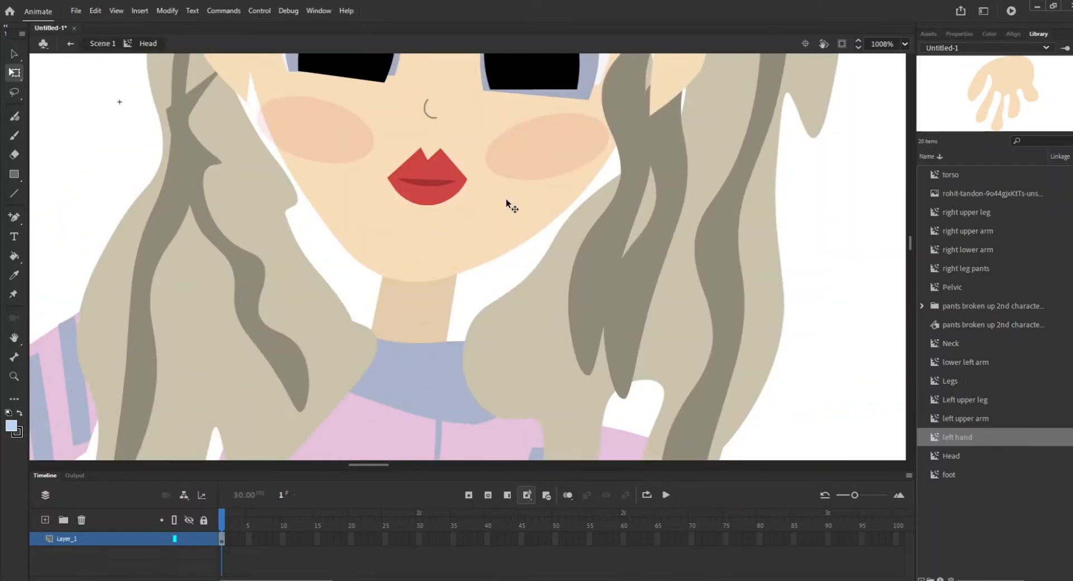
double_click(790, 223)
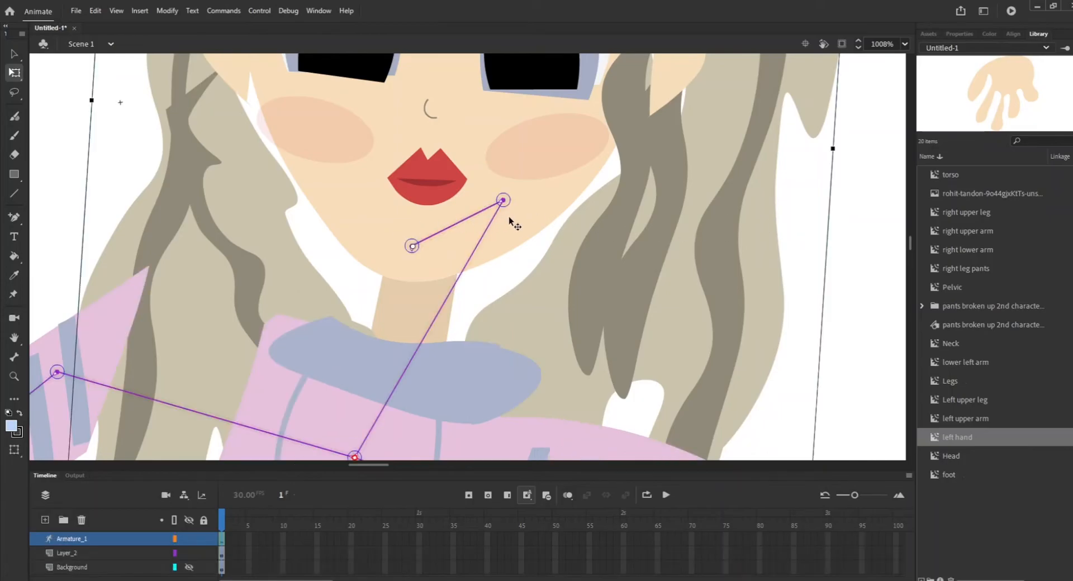
Lift the head clear of the neck and place the neck's transformation point near its upper edge
left_click_drag(506, 203, 517, 150)
mouse_move(506, 203)
left_mouse_down()
mouse_move(498, 213)
mouse_move(503, 197)
left_mouse_up()
left_click(422, 291)
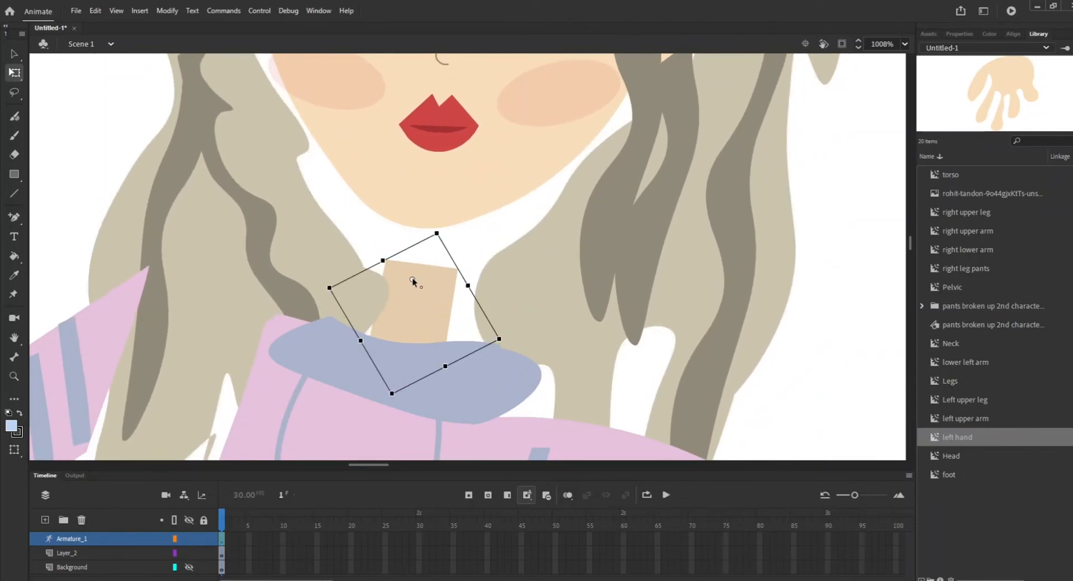
left_click(826, 244)
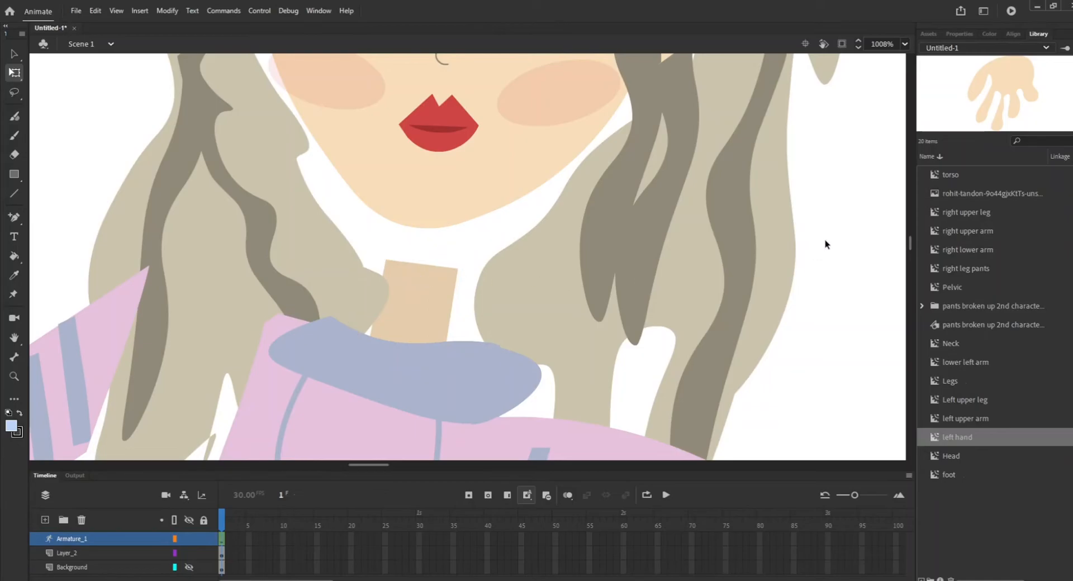
Lower the head until the chin overlaps the top of the neck
left_click(421, 192)
left_click_drag(455, 182, 446, 244)
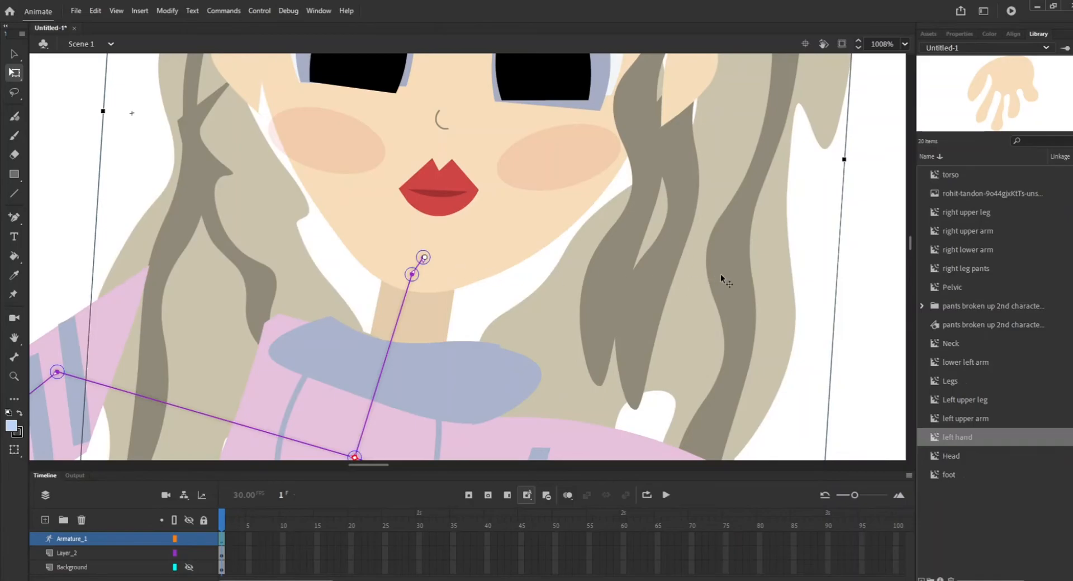
key("ctrl+minus")
key("ctrl+minus")
left_click(610, 233)
scroll(607, 234, "down", 3)
left_click_drag(473, 102, 448, 100)
left_click(95, 11)
left_click(105, 24)
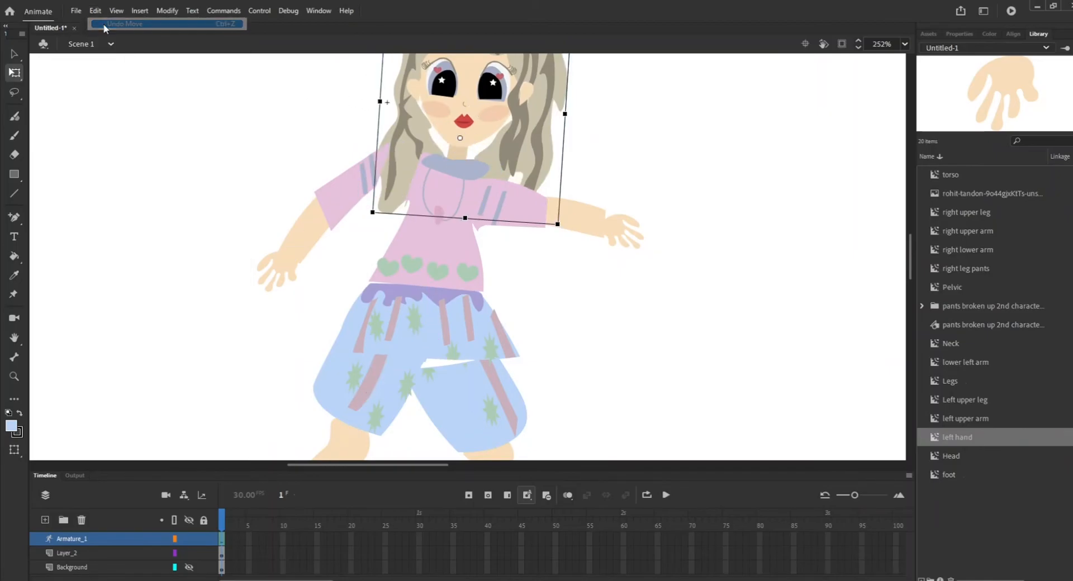
Repose the armature with the legs closer together, the viewer's-left arm beside the torso and the other arm held out sideways
left_click(15, 54)
mouse_move(558, 123)
left_mouse_down()
mouse_move(589, 214)
mouse_move(494, 72)
mouse_move(593, 90)
mouse_move(290, 169)
mouse_move(562, 107)
left_mouse_up()
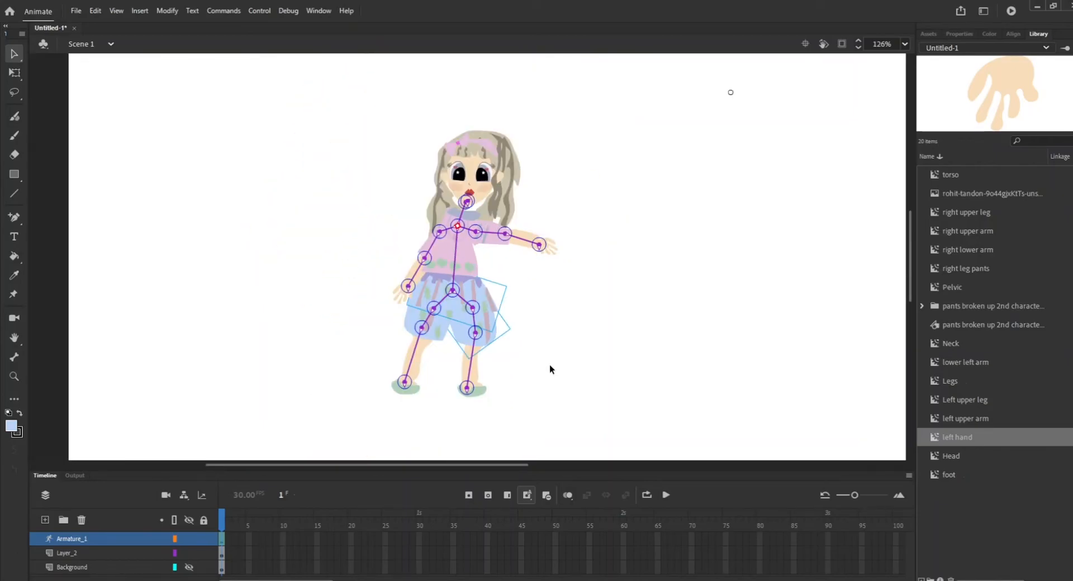
left_click_drag(355, 114, 589, 391)
left_click(596, 358)
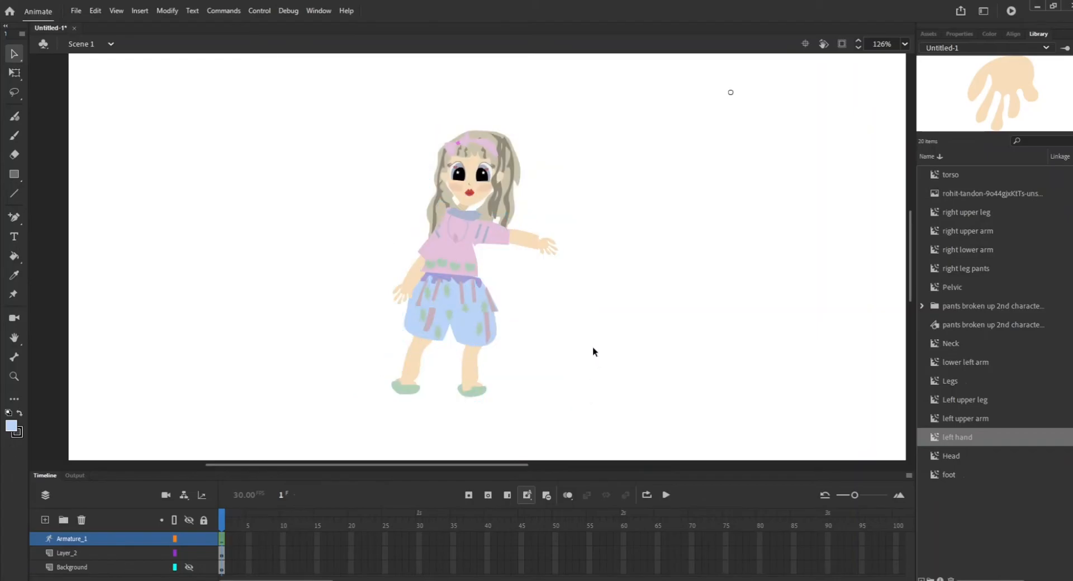
left_click_drag(520, 276, 673, 273)
left_click(582, 257)
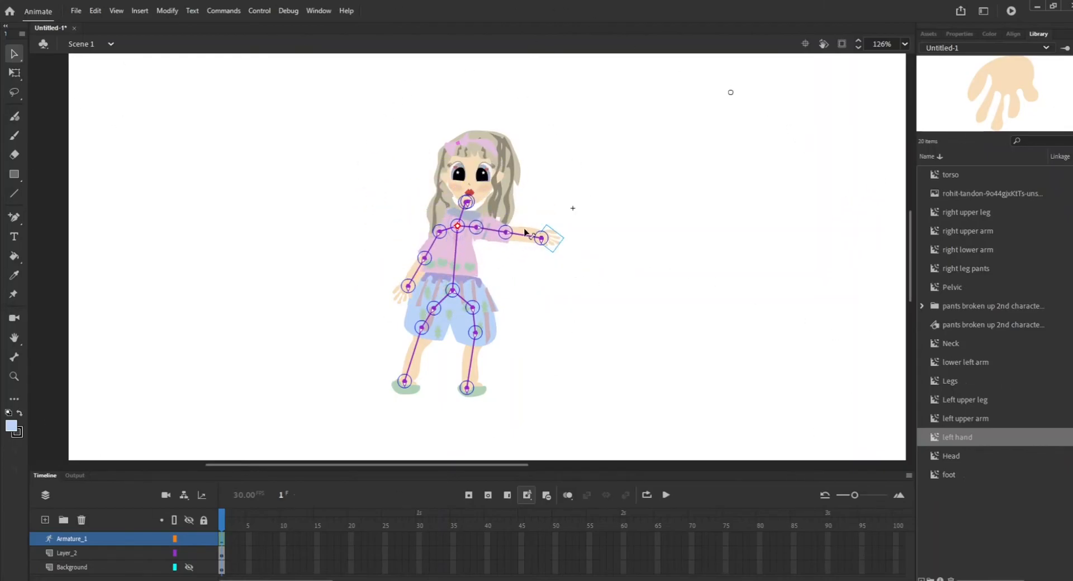
Constrain the joint rotation of the viewer's-right upper-arm bone to a left offset of -75° and a right offset of 56°
left_click(494, 235)
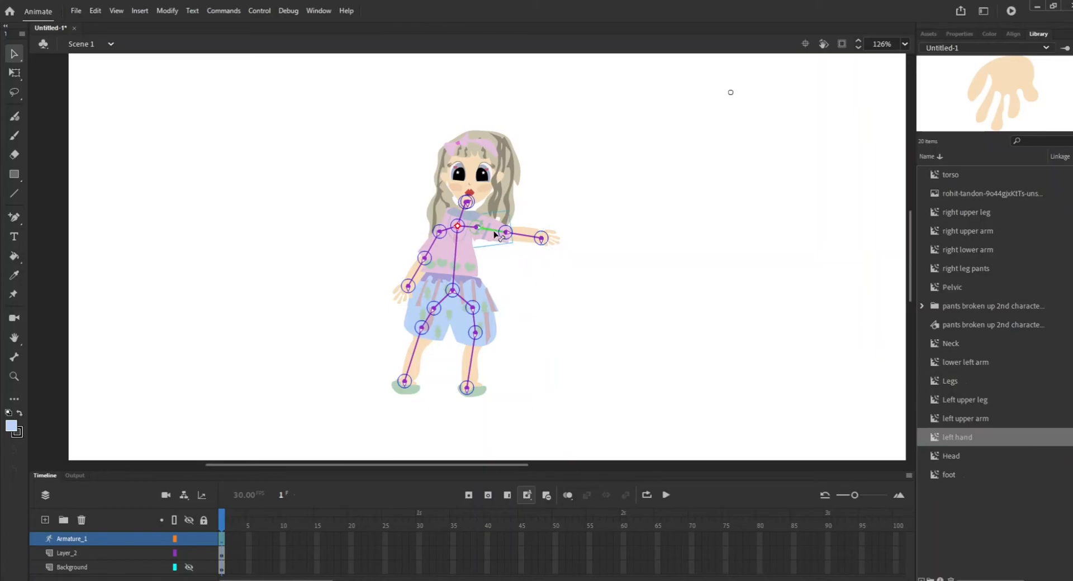
left_click(958, 35)
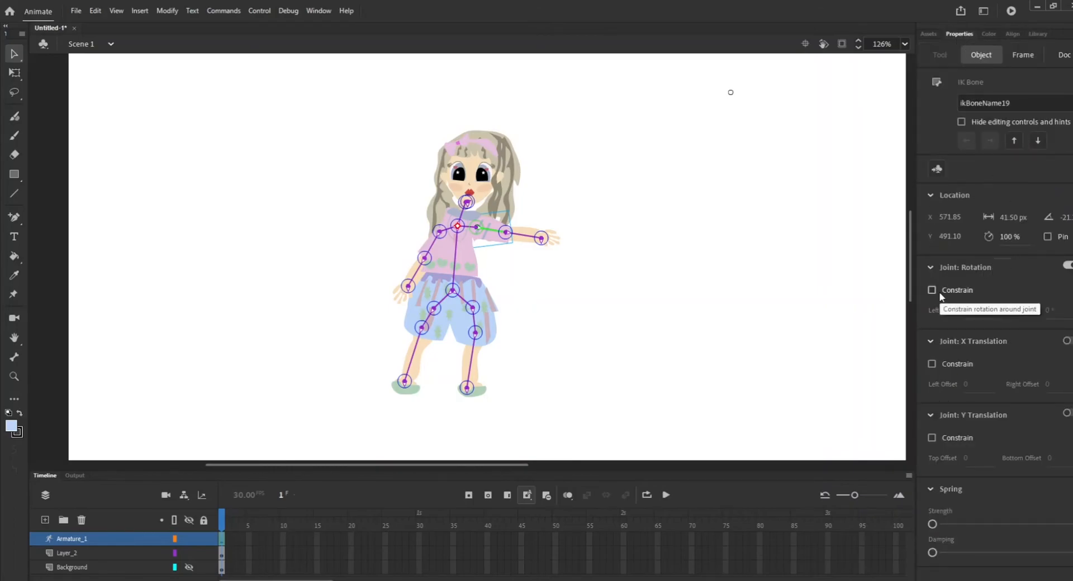
left_click(933, 289)
left_click_drag(968, 311, 964, 309)
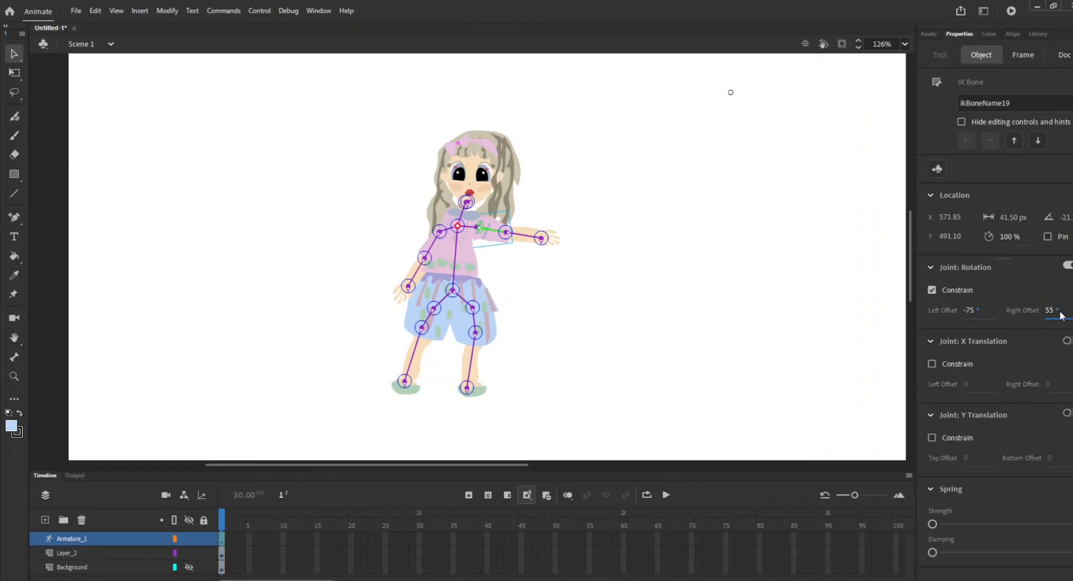
key("ctrl+equal")
key("ctrl+equal")
key("ctrl+equal")
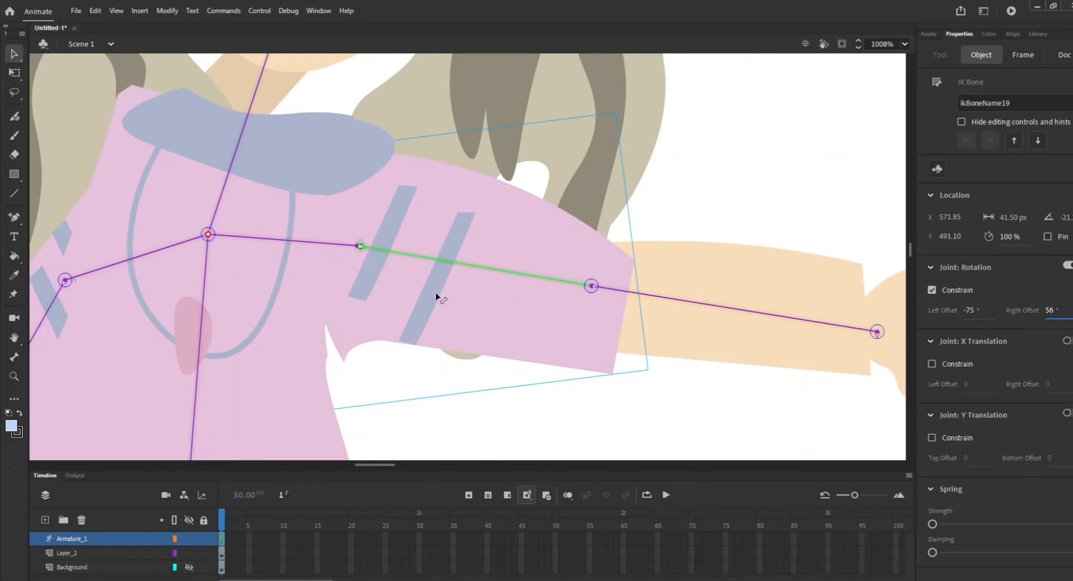
key("ctrl+minus")
key("ctrl+minus")
key("ctrl+minus")
key("ctrl+minus")
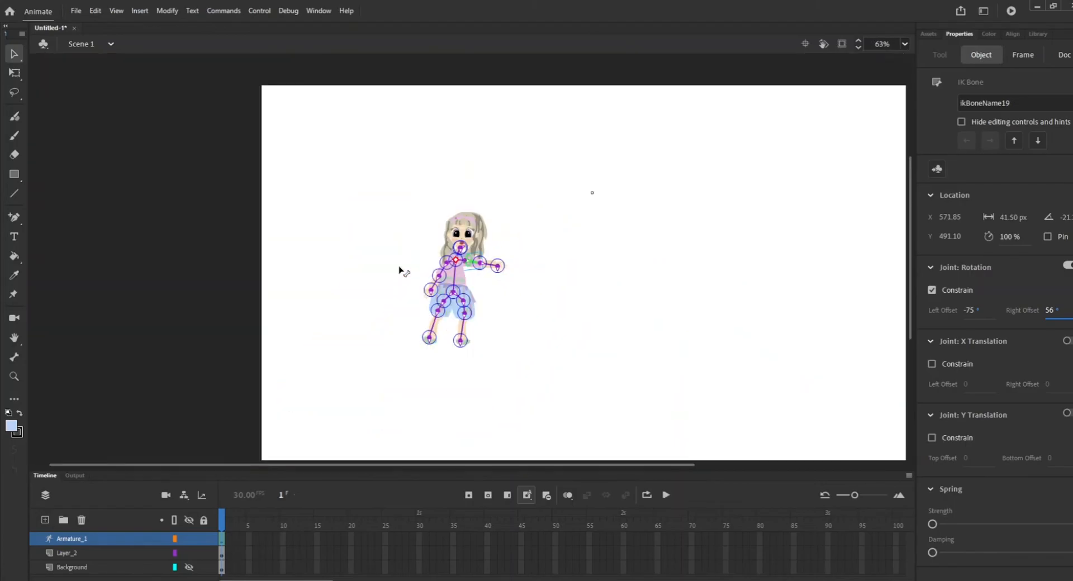
Set the viewer's-right upper-arm bone's right rotation offset to 68° and swing the arm up and down to test its limits
key("ctrl+equal")
key("ctrl+equal")
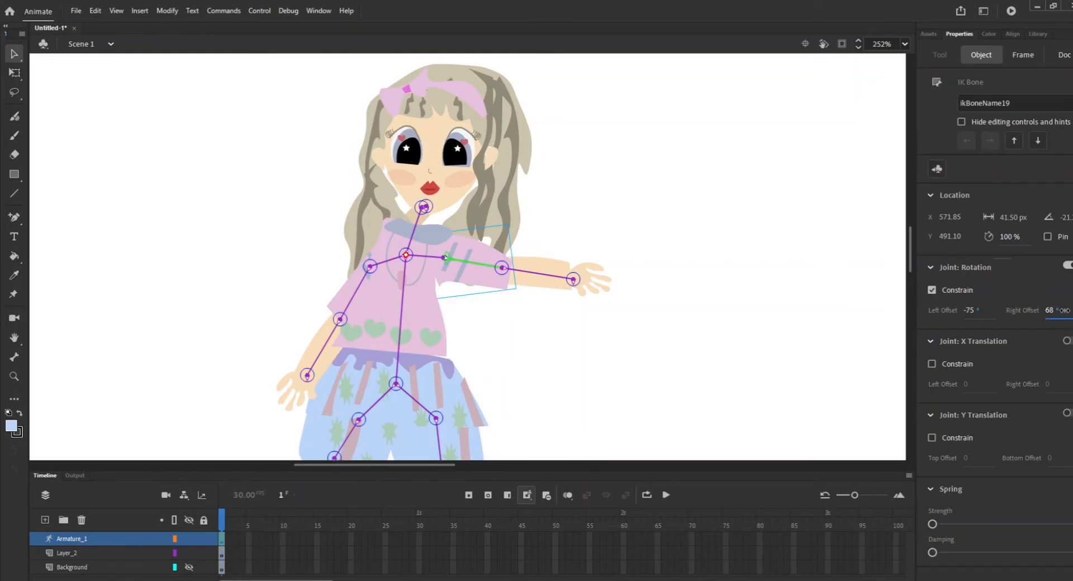
left_click_drag(492, 281, 597, 219)
left_click(422, 260)
left_click_drag(504, 243, 474, 301)
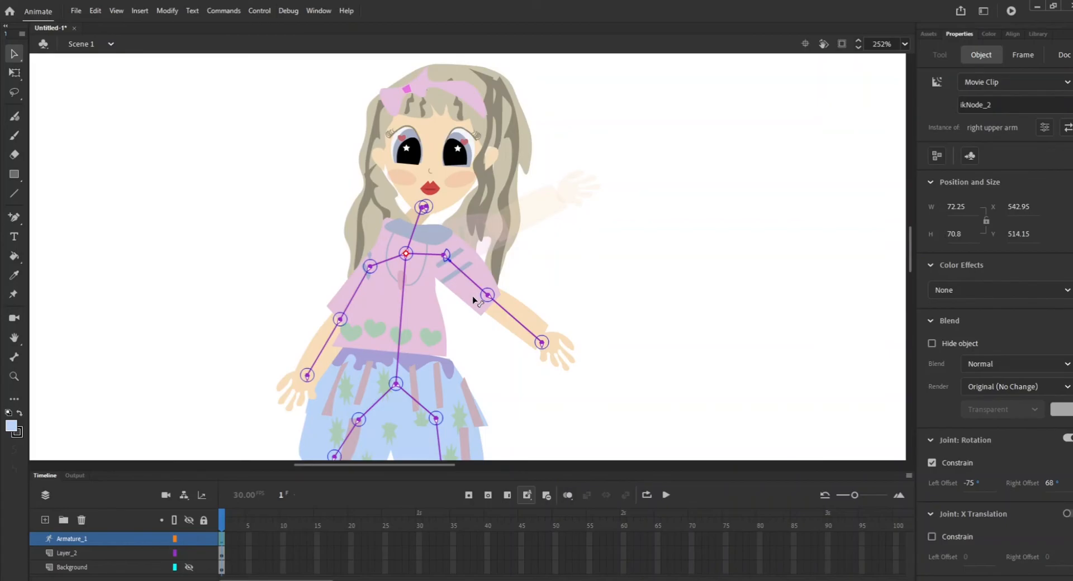
left_click_drag(474, 301, 499, 263)
Pose the viewer's-right arm out sideways with the forearm sloping slightly downward, leaving the armature deselected
left_click_drag(574, 247, 615, 358)
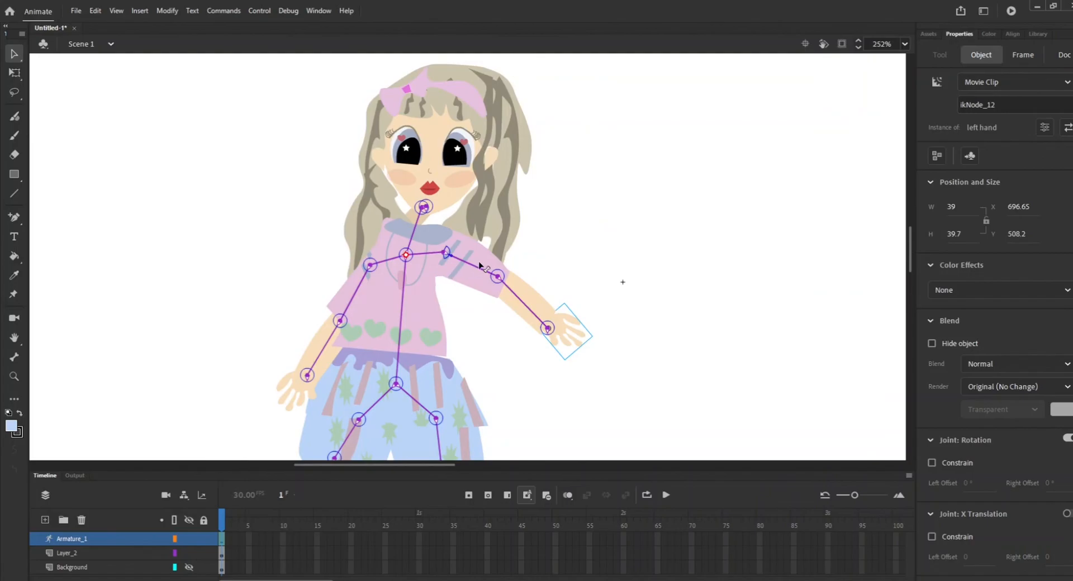
left_click_drag(480, 265, 450, 296)
left_click_drag(317, 356, 503, 256)
left_click(428, 255)
left_click(427, 255)
left_click_drag(427, 255, 527, 258)
left_click(678, 242)
Select the hip bone that runs from the base of the spine to the viewer's-left leg
scroll(677, 242, "down", 3)
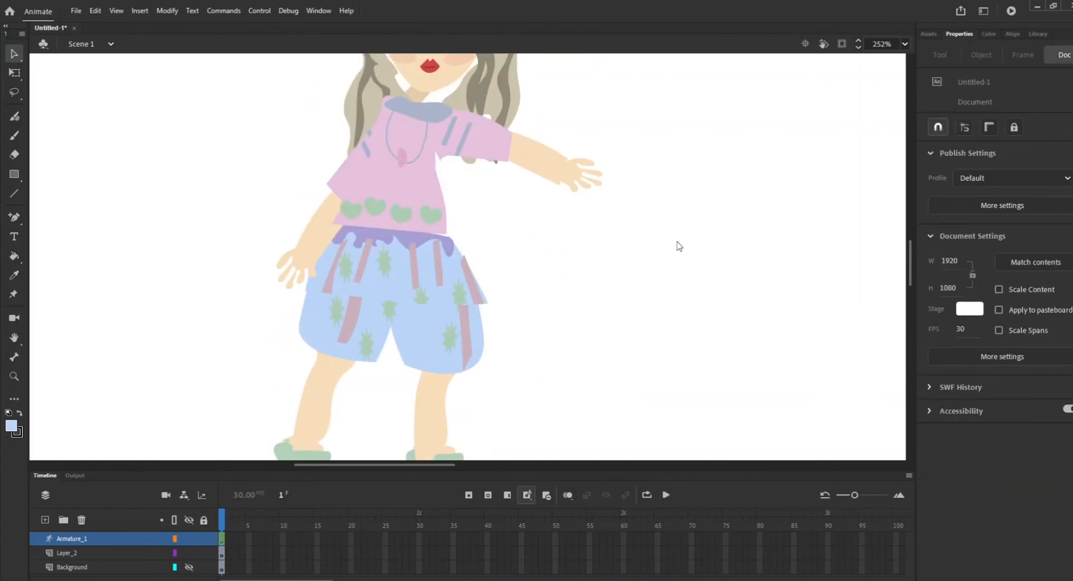
left_click(436, 267)
left_click(398, 267)
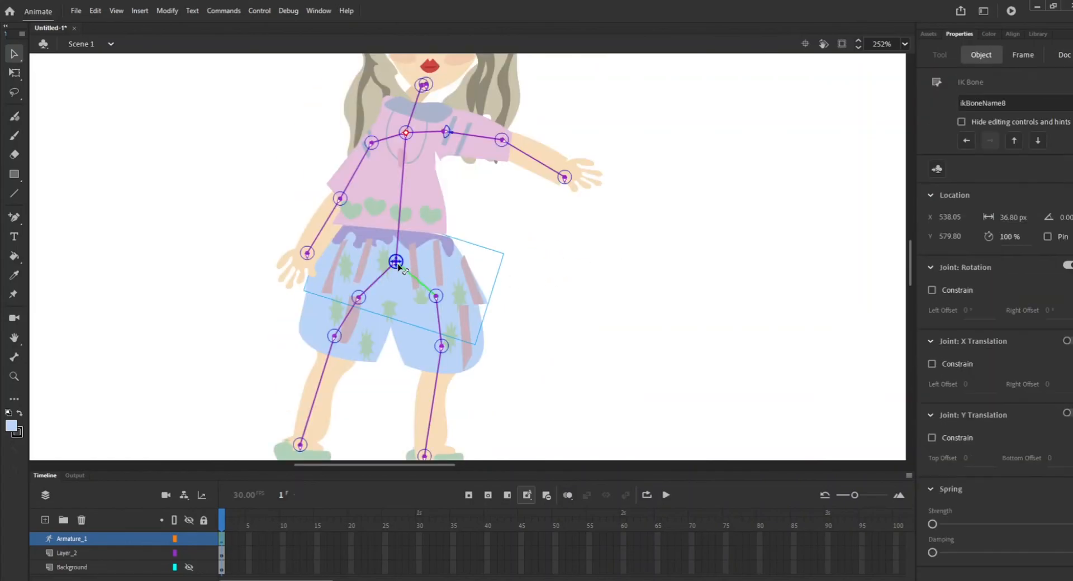
left_click(384, 278)
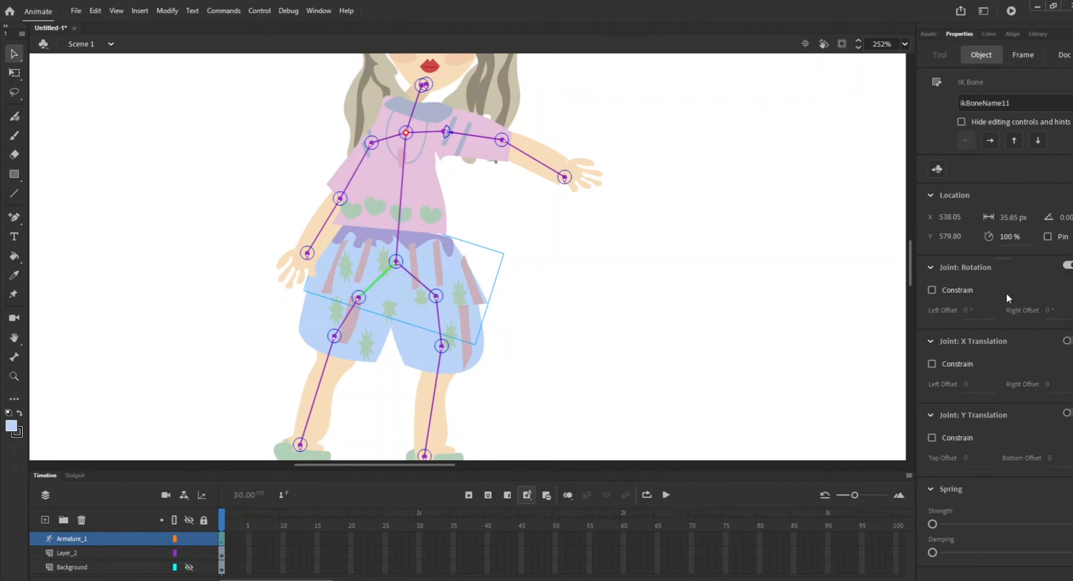